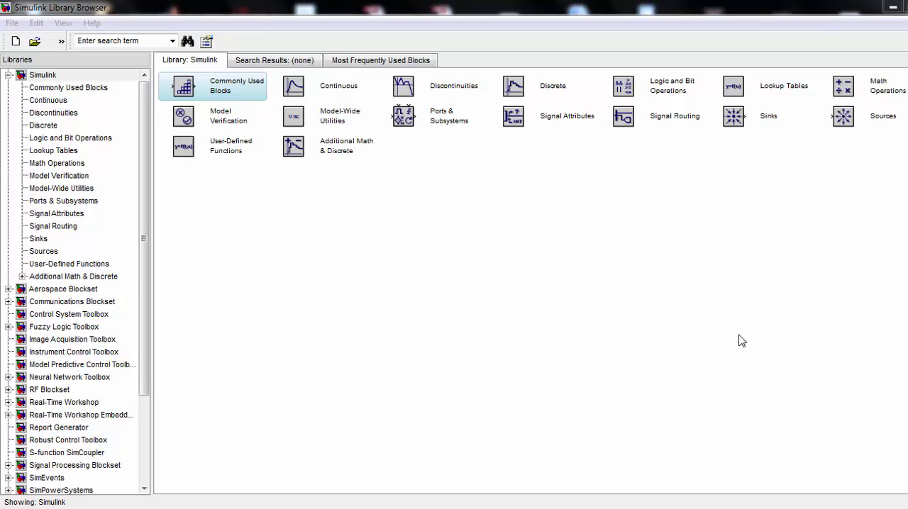
# Create a blank model and arrange its window side by side with the library browser showing the Continuous blocks
pyautogui.click(11, 43)
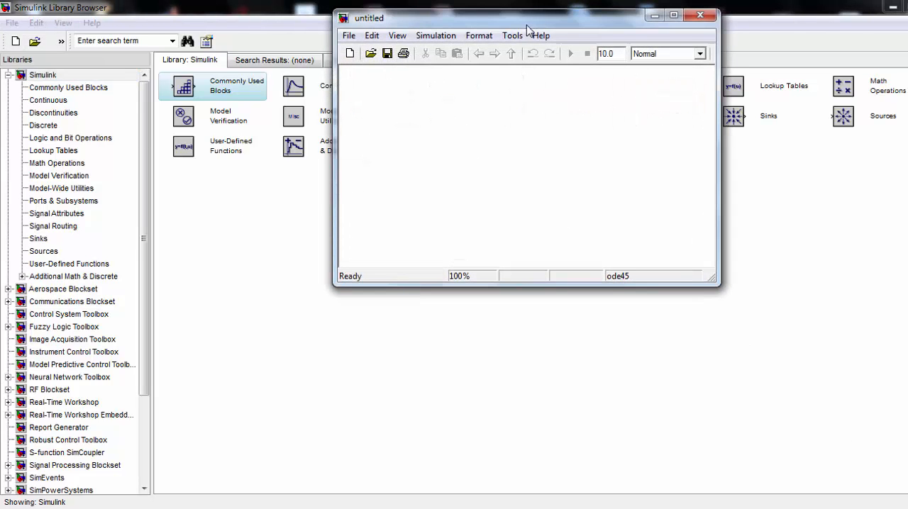
pyautogui.moveTo(608, 21); pyautogui.dragTo(667, 169)
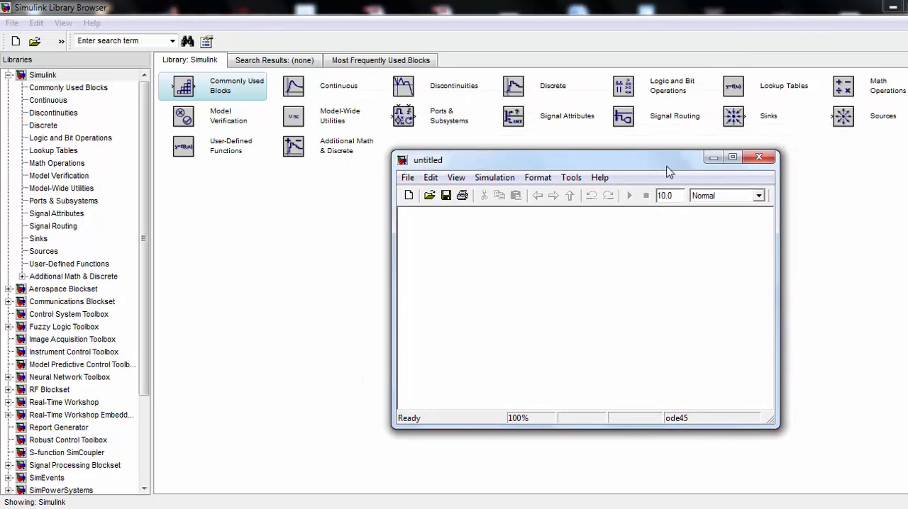
pyautogui.click(298, 86)
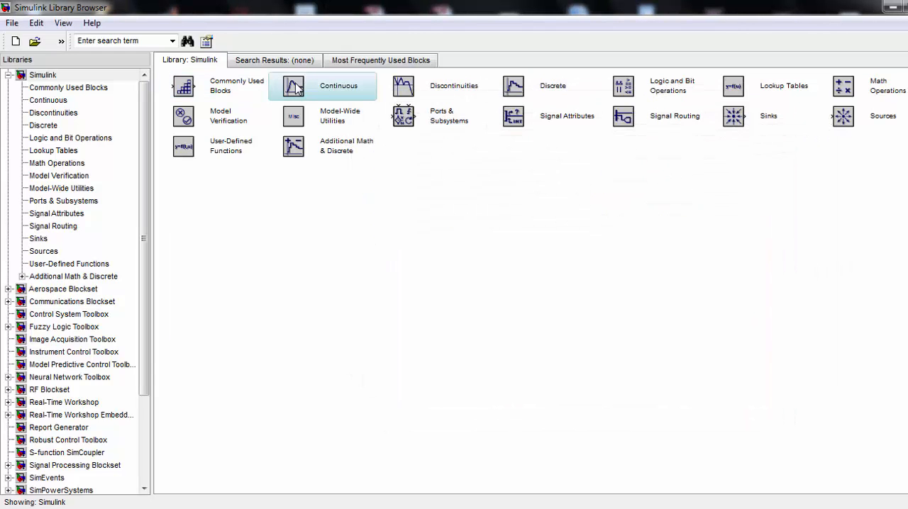
pyautogui.doubleClick(298, 86)
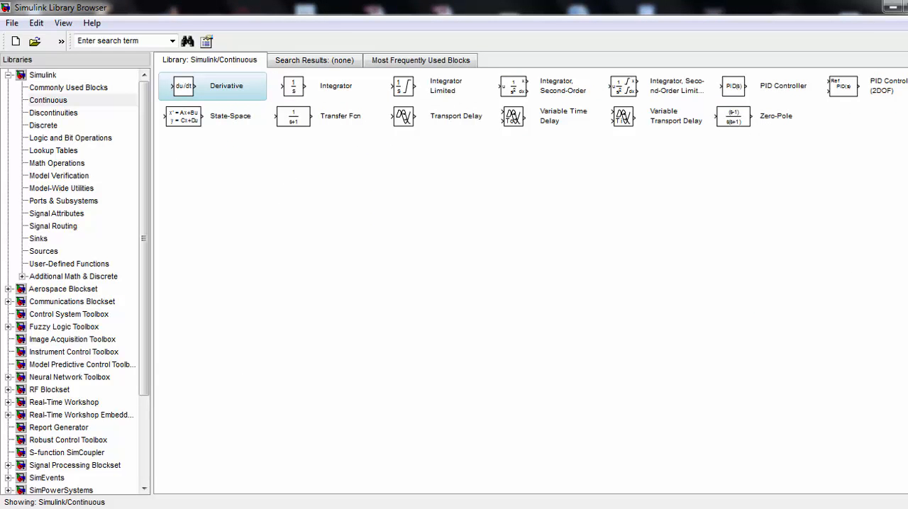
pyautogui.click(397, 446)
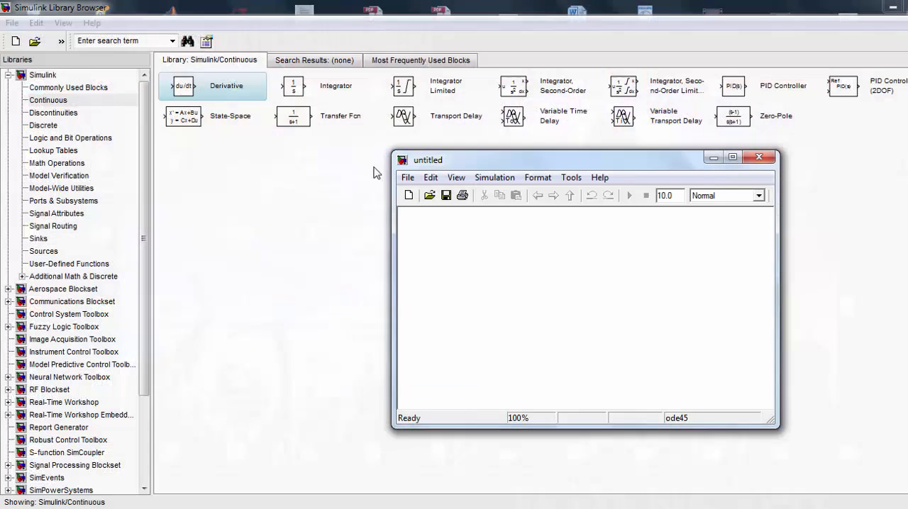
pyautogui.click(298, 87)
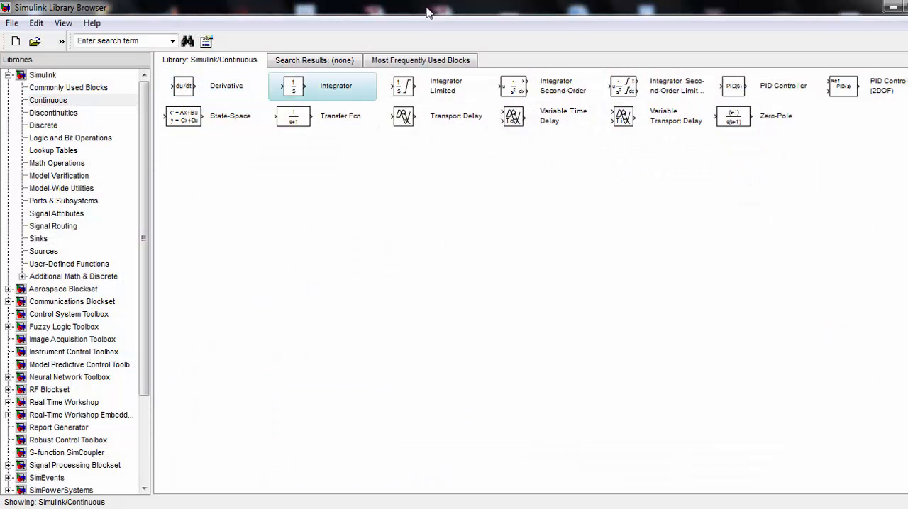
pyautogui.moveTo(432, 14); pyautogui.dragTo(1, 114)
pyautogui.moveTo(524, 160); pyautogui.dragTo(906, 162)
# Add an Integrator block to the model, with a Transfer Fcn block to its right and a Sum block to its left
pyautogui.moveTo(310, 90); pyautogui.dragTo(597, 152)
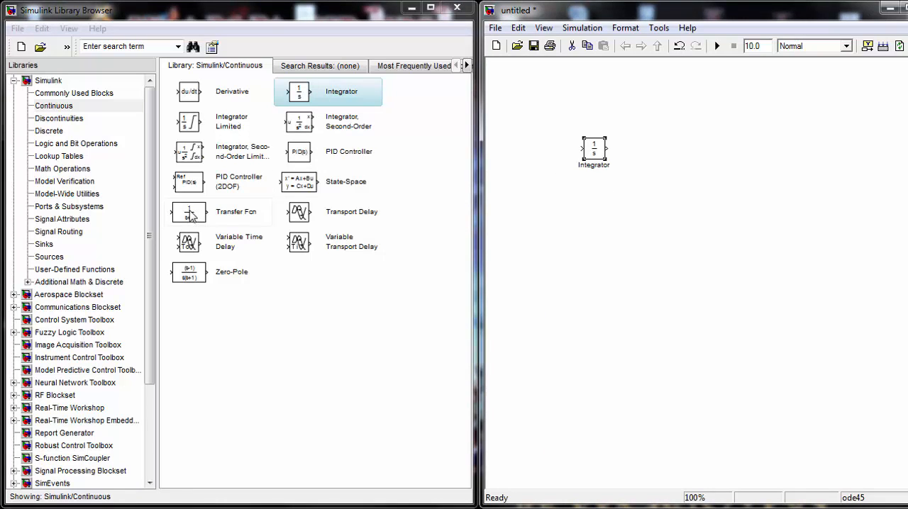
pyautogui.moveTo(190, 212); pyautogui.dragTo(674, 149)
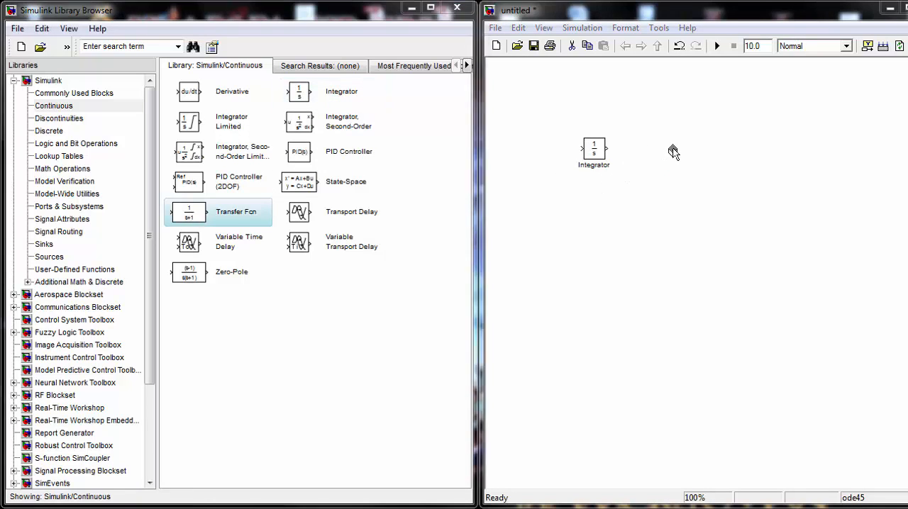
pyautogui.click(64, 171)
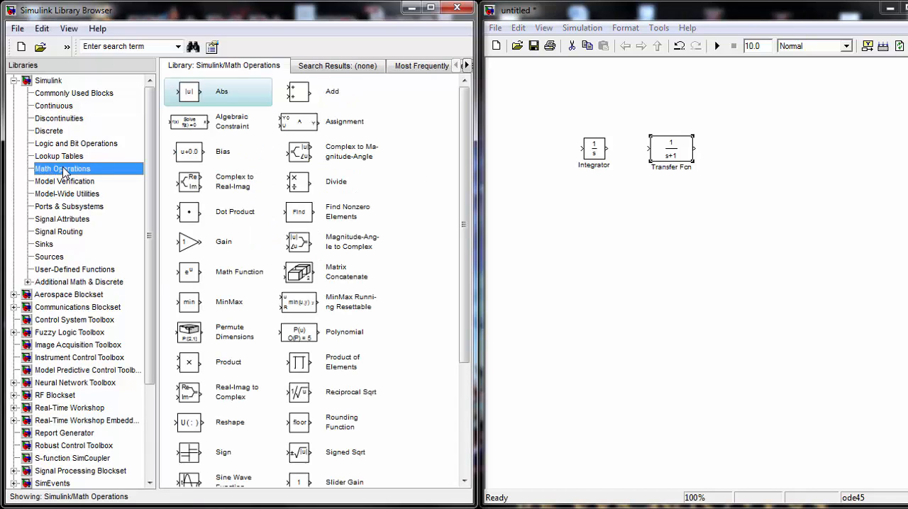
pyautogui.moveTo(463, 179); pyautogui.dragTo(457, 312)
pyautogui.moveTo(299, 388); pyautogui.dragTo(553, 153)
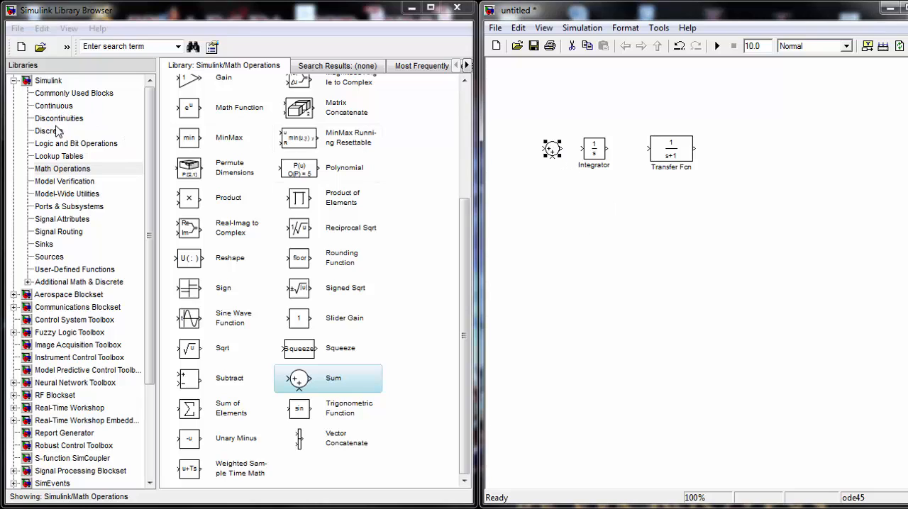
# Add a Step source to the left of the Sum block and a Scope to the right of the Transfer Fcn block
pyautogui.click(62, 220)
pyautogui.click(61, 231)
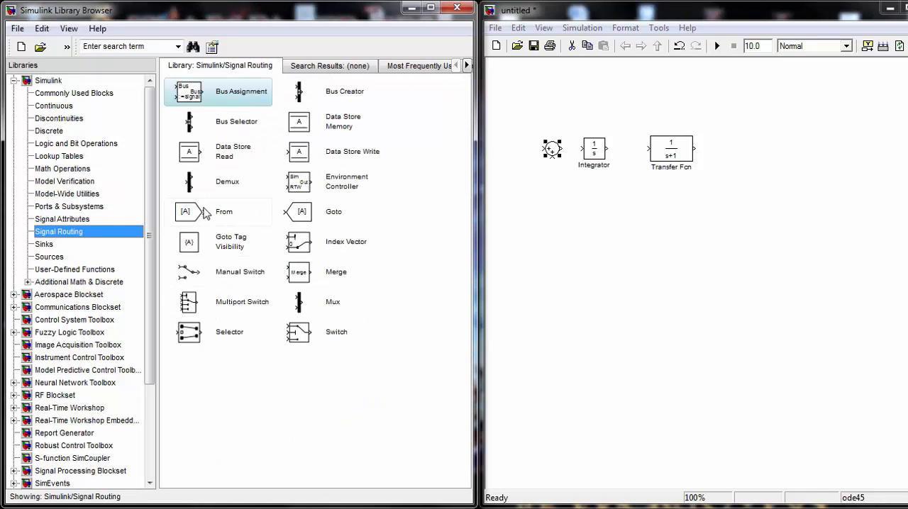
pyautogui.click(50, 257)
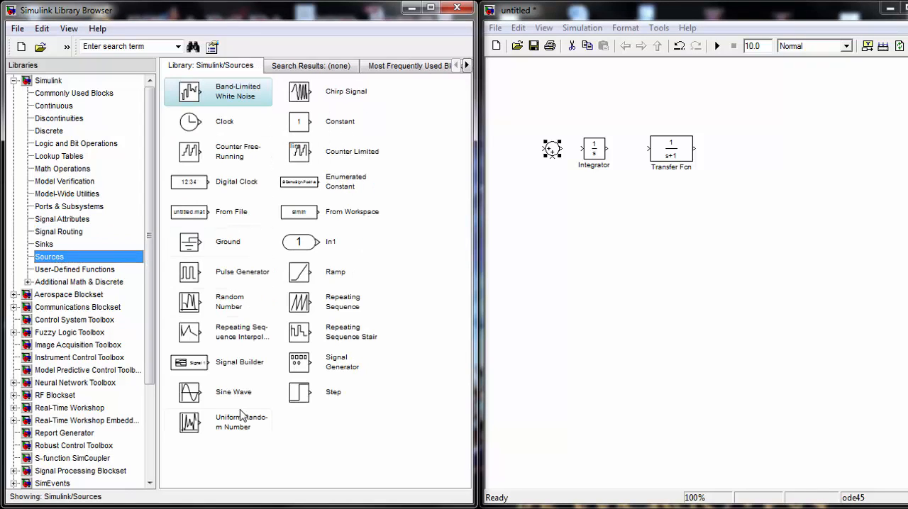
pyautogui.moveTo(300, 403); pyautogui.dragTo(515, 148)
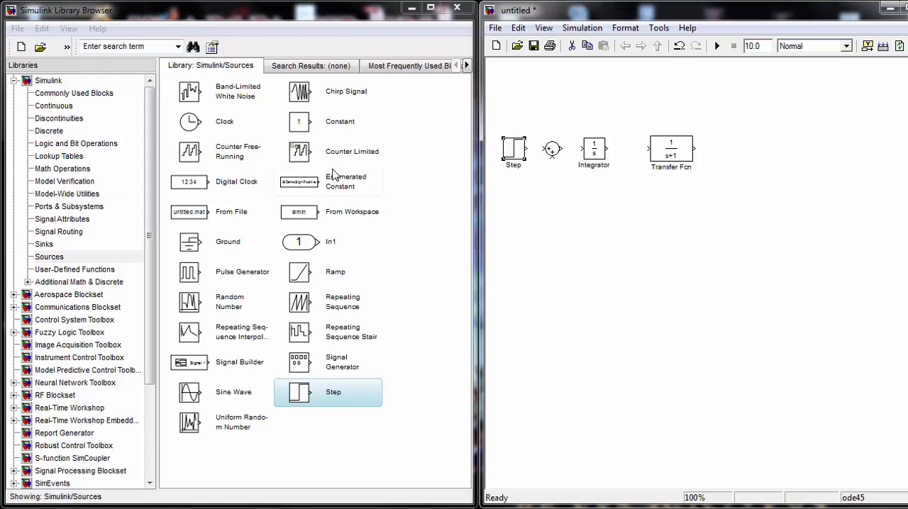
pyautogui.click(80, 93)
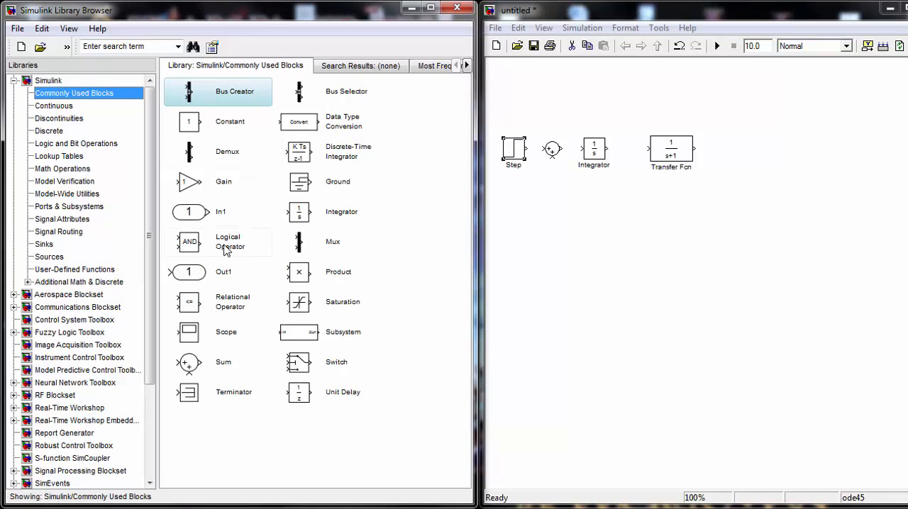
pyautogui.moveTo(186, 335); pyautogui.dragTo(755, 150)
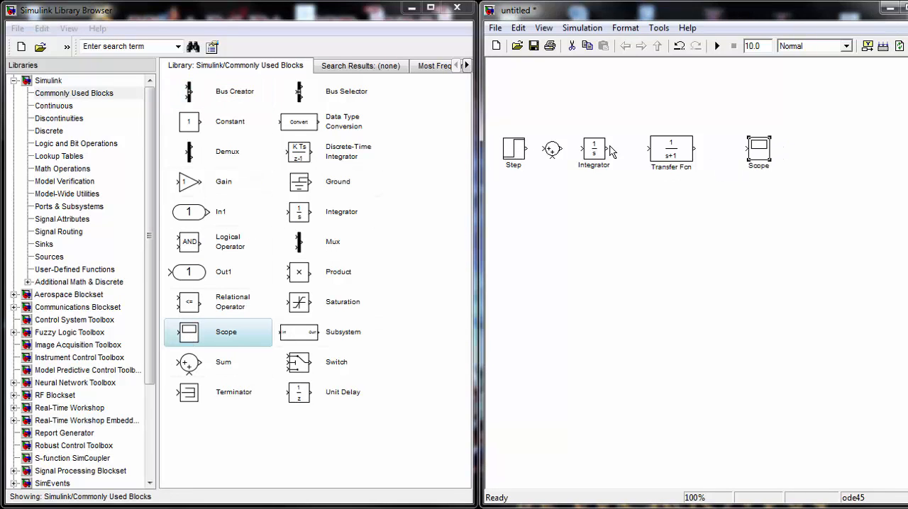
# Set the Sum block's list of signs to |+-
pyautogui.doubleClick(552, 148)
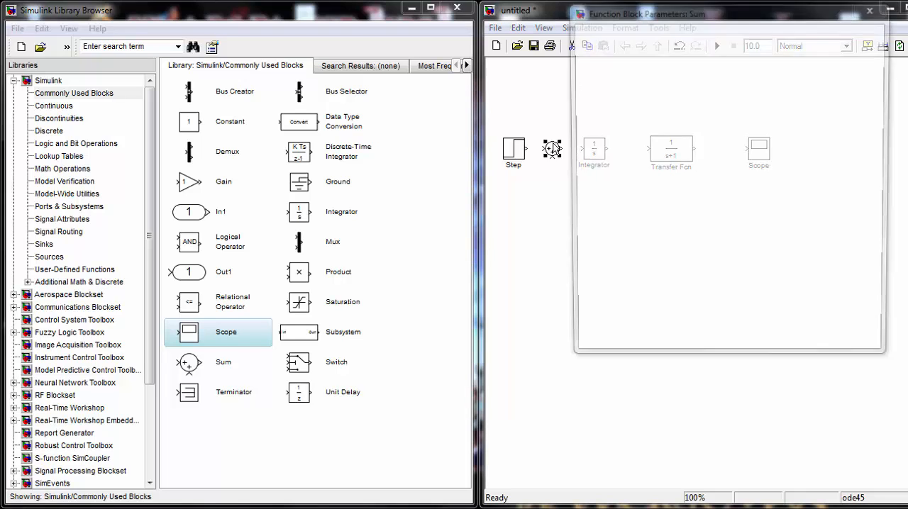
pyautogui.doubleClick(598, 204)
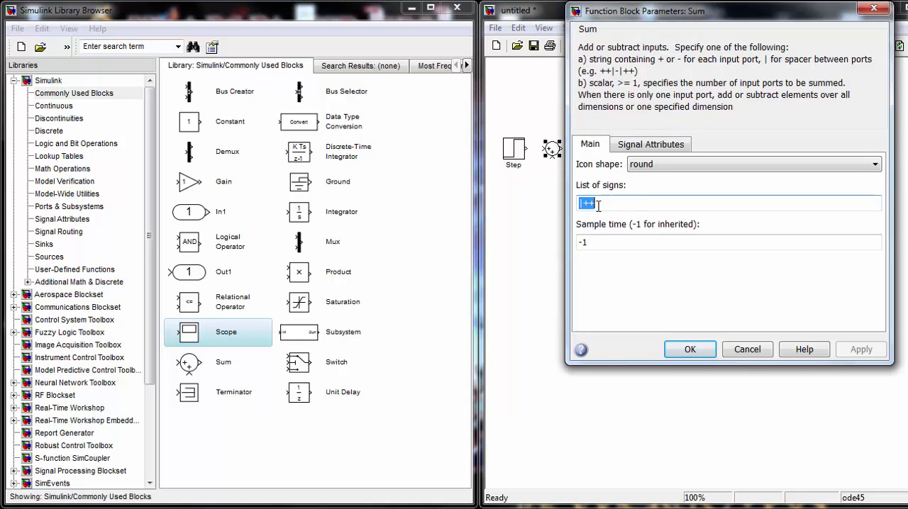
pyautogui.click(598, 204)
pyautogui.press('BackSpace')
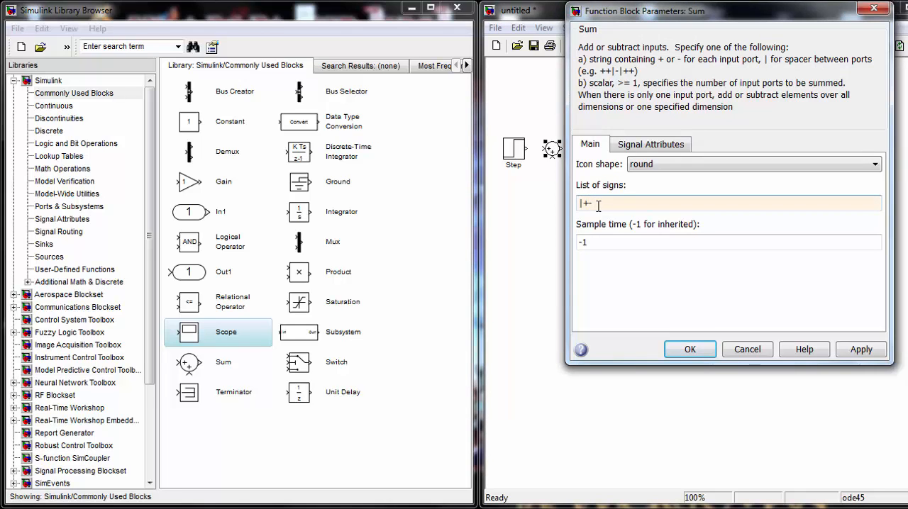
pyautogui.write('-')
pyautogui.click(690, 349)
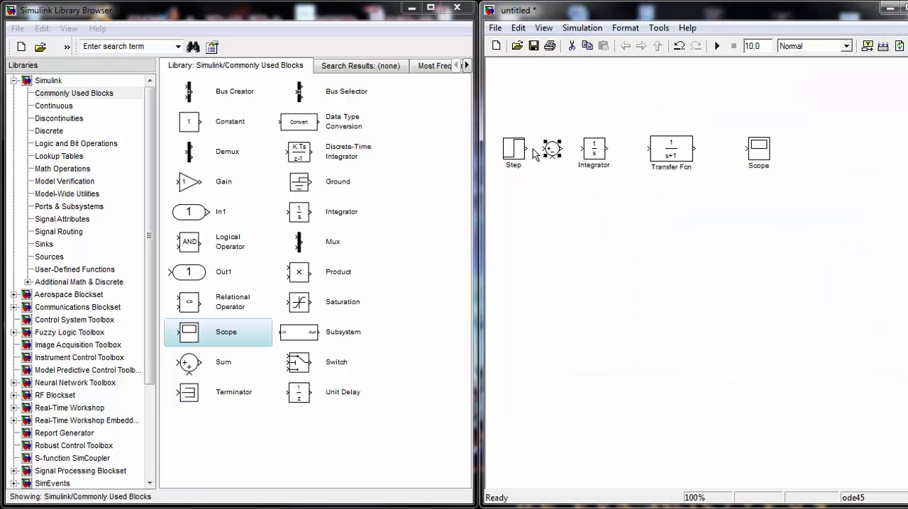
# Connect Step, Sum, Integrator, Transfer Fcn and Scope in series, and feed the Transfer Fcn output back to the Sum block's negative input
pyautogui.moveTo(525, 148); pyautogui.dragTo(543, 147)
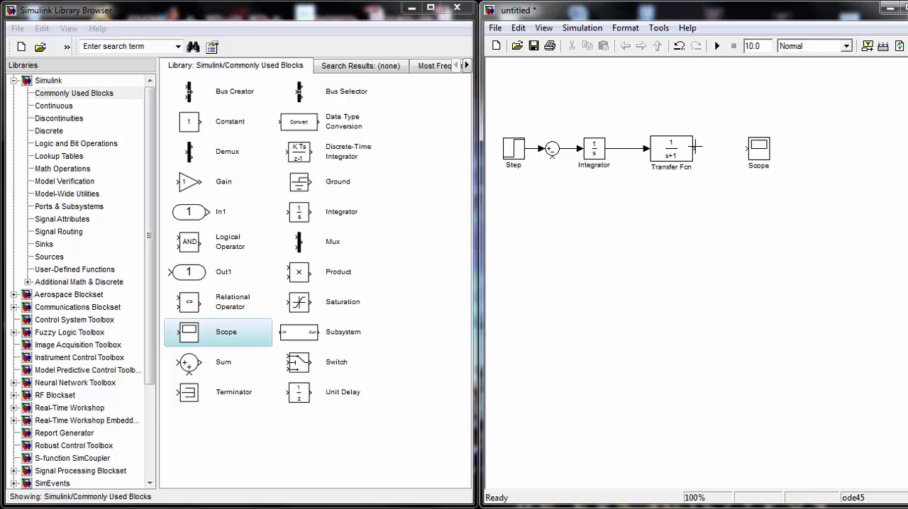
pyautogui.moveTo(750, 147); pyautogui.dragTo(750, 147)
pyautogui.moveTo(551, 157); pyautogui.dragTo(710, 150)
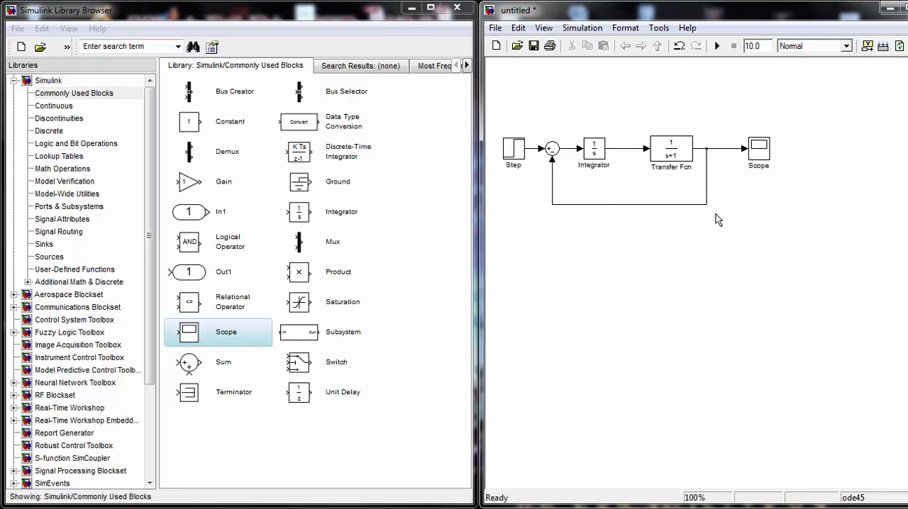
# Review the Integrator block's parameters without altering them
pyautogui.doubleClick(598, 152)
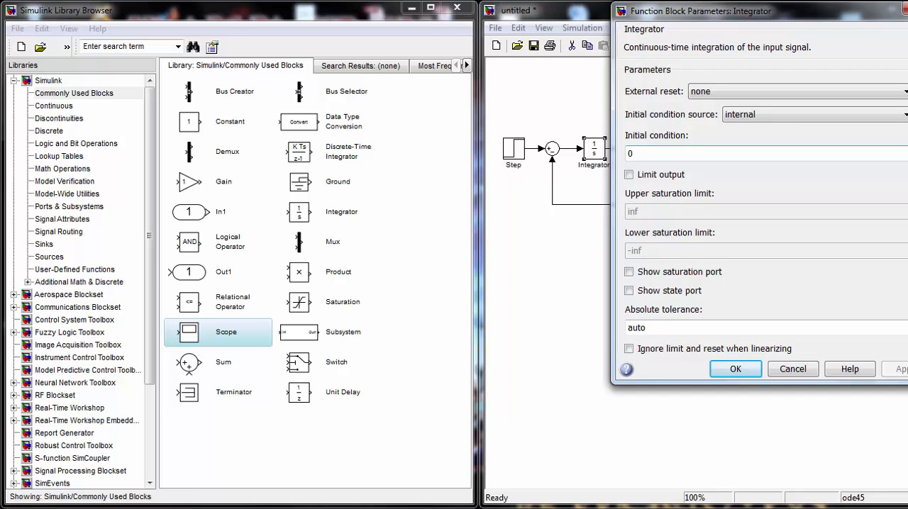
pyautogui.scroll(-3, 758, 212)
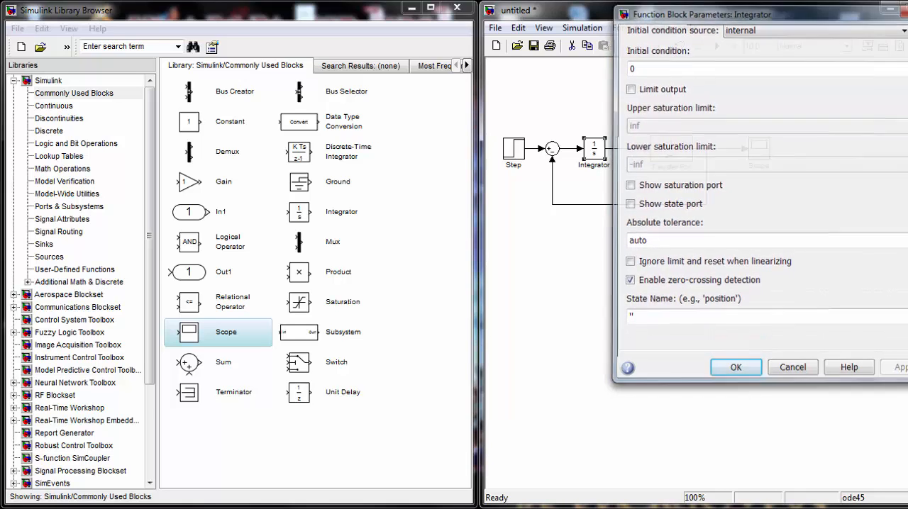
pyautogui.press('Return')
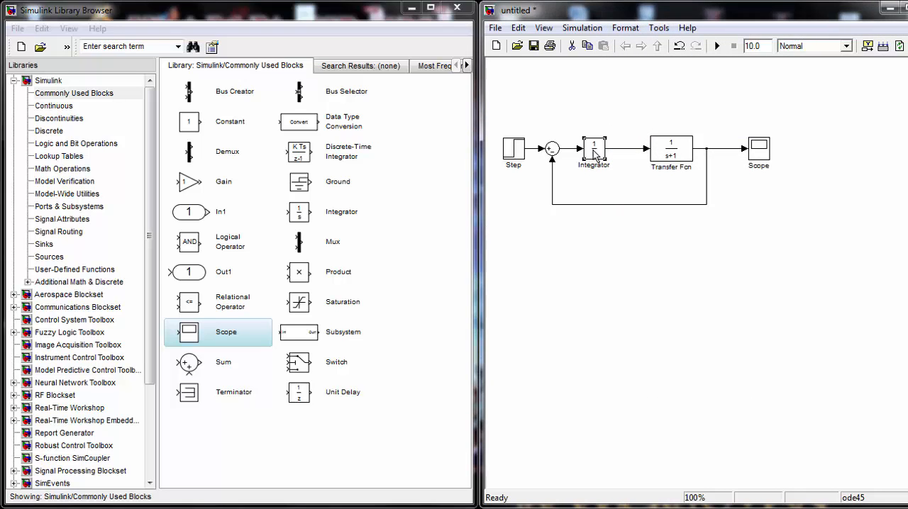
# Shift the Integrator towards the Transfer Fcn block and insert a Gain block with a gain of 2 between Sum and Integrator
pyautogui.moveTo(596, 153); pyautogui.dragTo(619, 154)
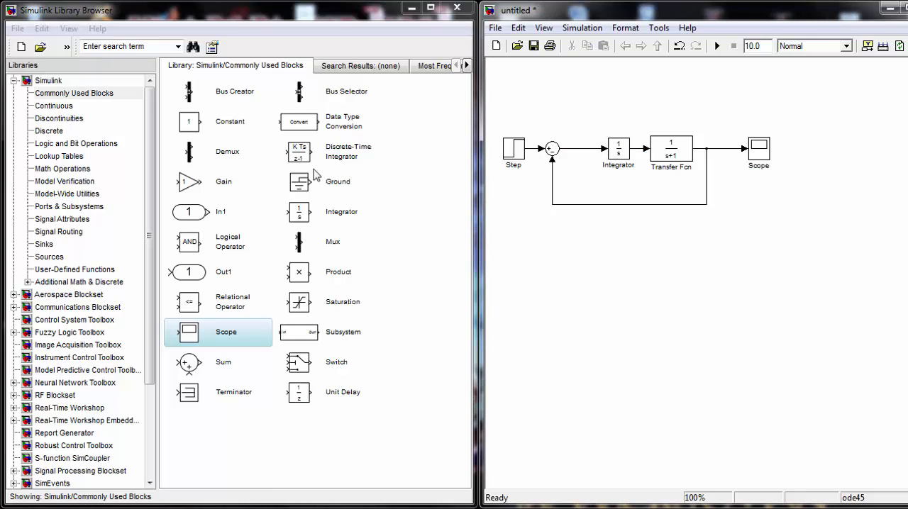
pyautogui.click(190, 185)
pyautogui.moveTo(524, 153); pyautogui.dragTo(578, 152)
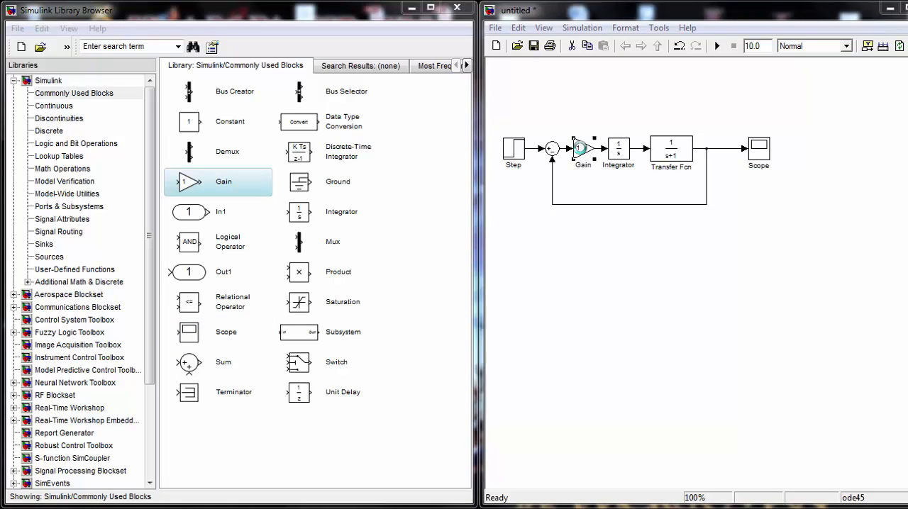
pyautogui.doubleClick(581, 151)
pyautogui.write('2')
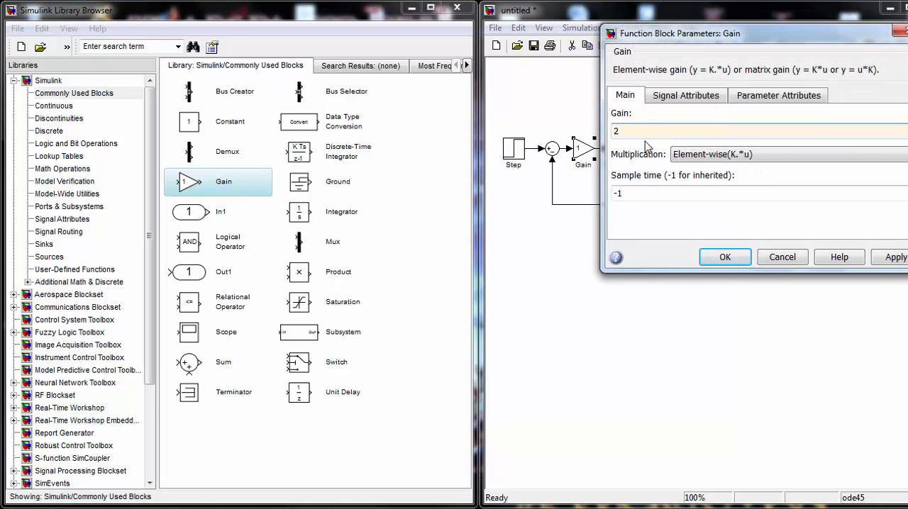
pyautogui.click(716, 259)
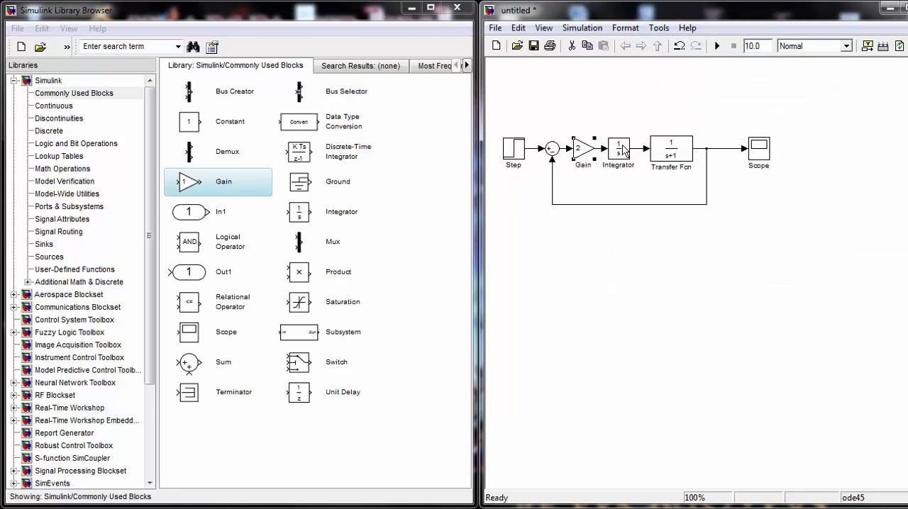
# Review the Transfer Fcn block's numerator and denominator coefficients without altering them
pyautogui.doubleClick(669, 145)
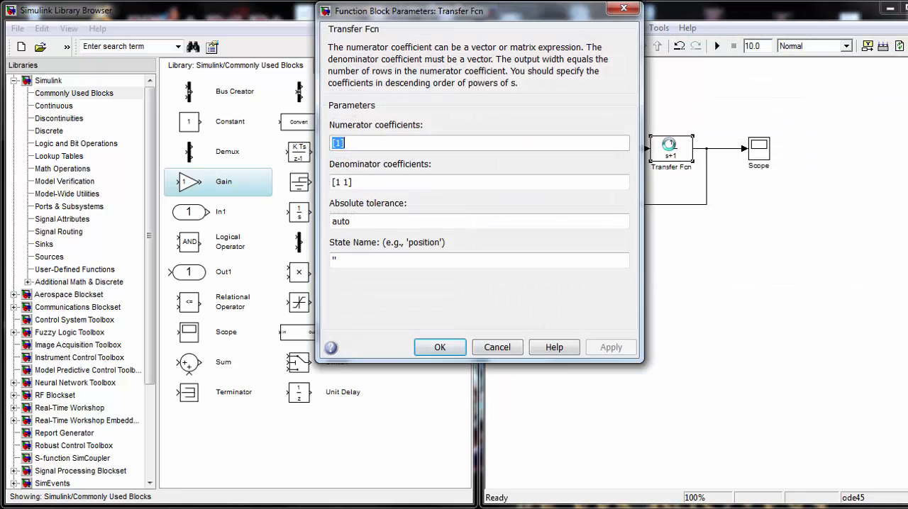
pyautogui.click(623, 8)
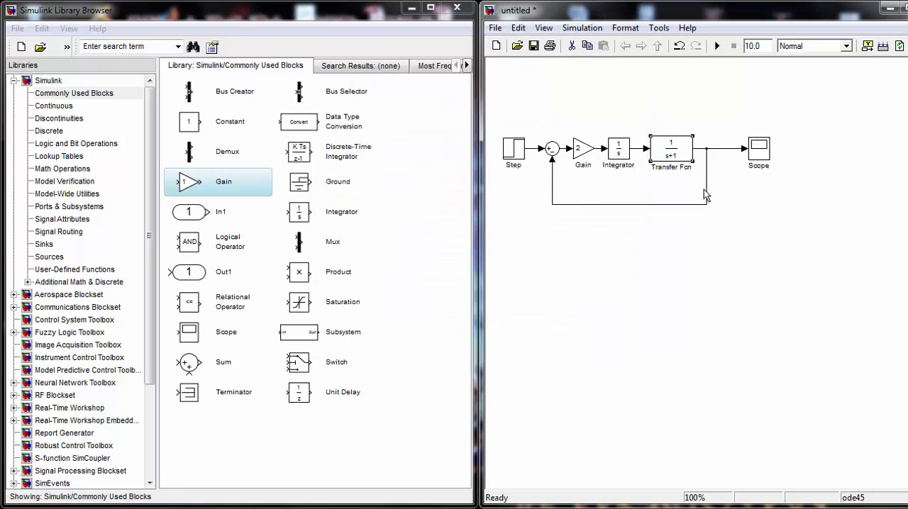
pyautogui.click(662, 185)
# Set the Step block's step time to 0
pyautogui.doubleClick(508, 158)
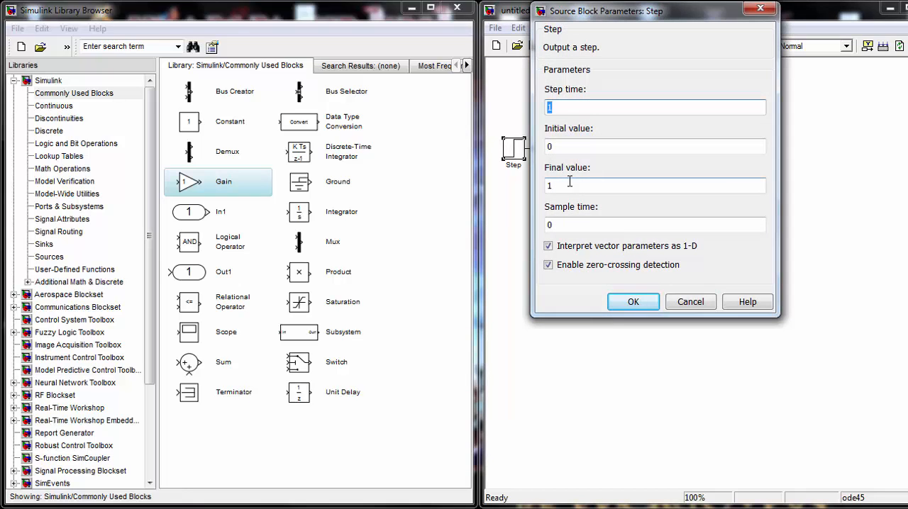
pyautogui.write('0')
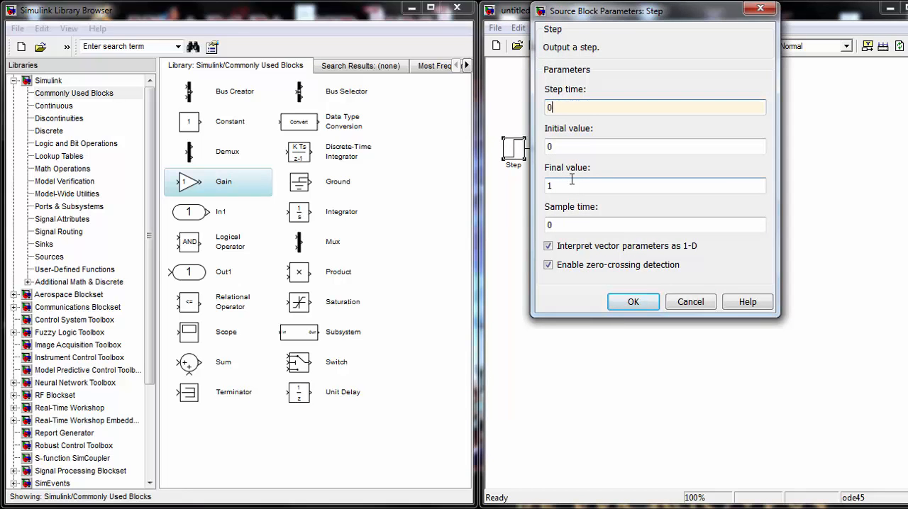
pyautogui.click(638, 300)
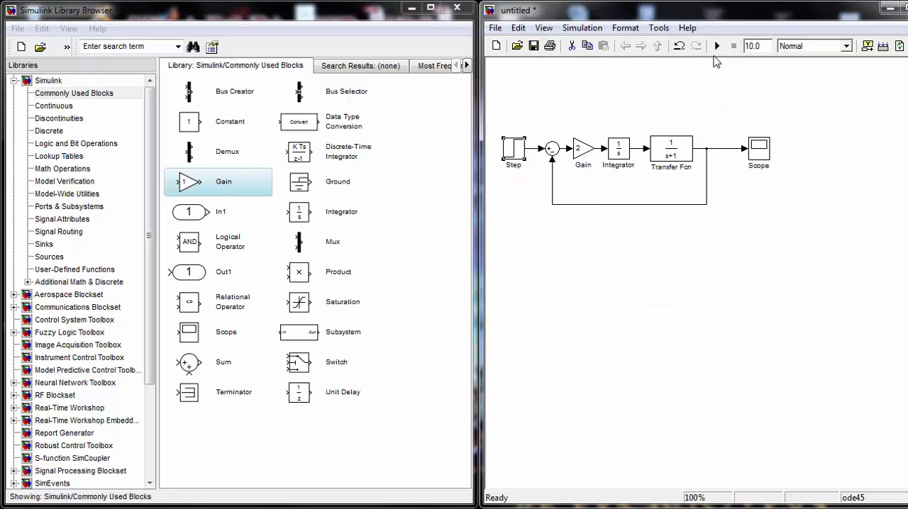
# Run the simulation and view the step response in a maximized Scope window
pyautogui.click(716, 51)
pyautogui.doubleClick(759, 147)
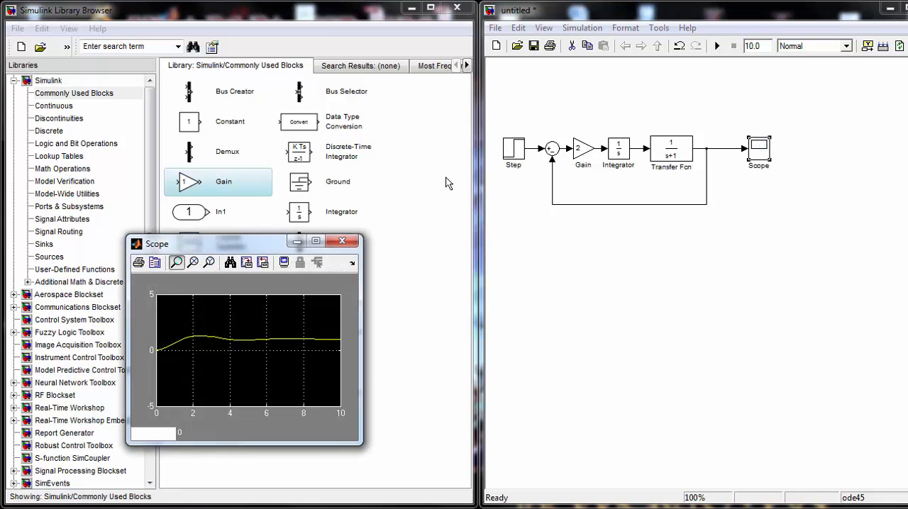
pyautogui.doubleClick(319, 245)
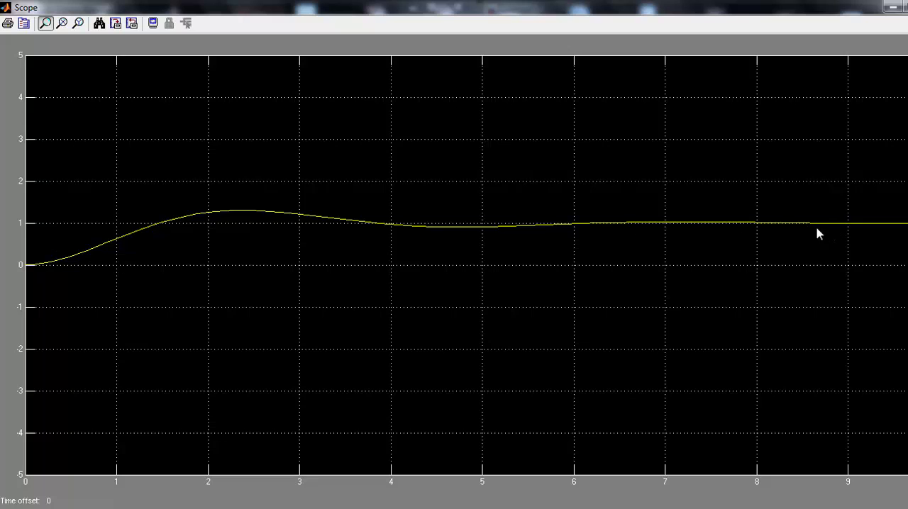
# Restore the Scope window and dock it beside the model window to view the response, closing it when done
pyautogui.doubleClick(759, 10)
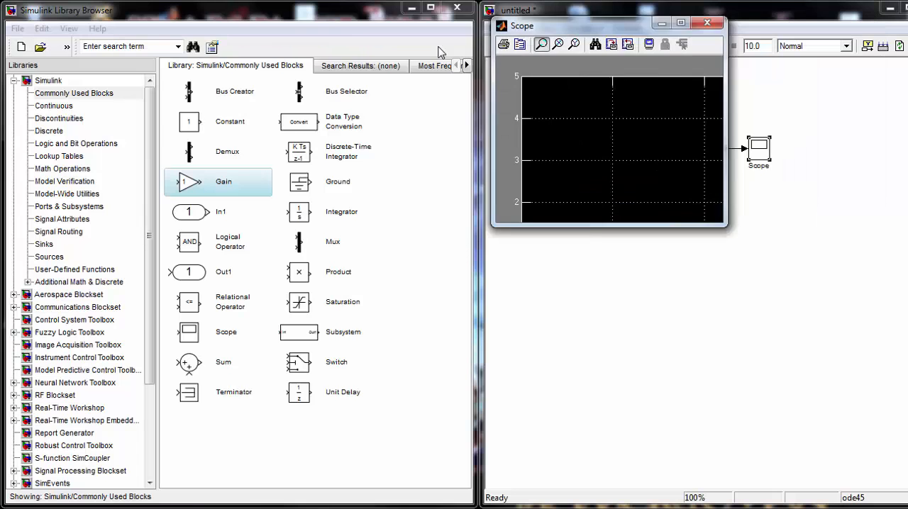
pyautogui.moveTo(553, 25); pyautogui.dragTo(2, 142)
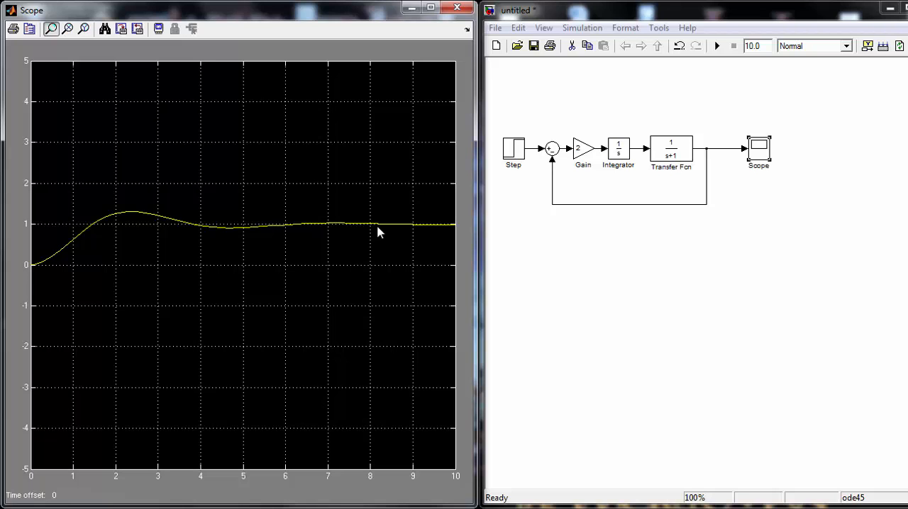
pyautogui.click(458, 7)
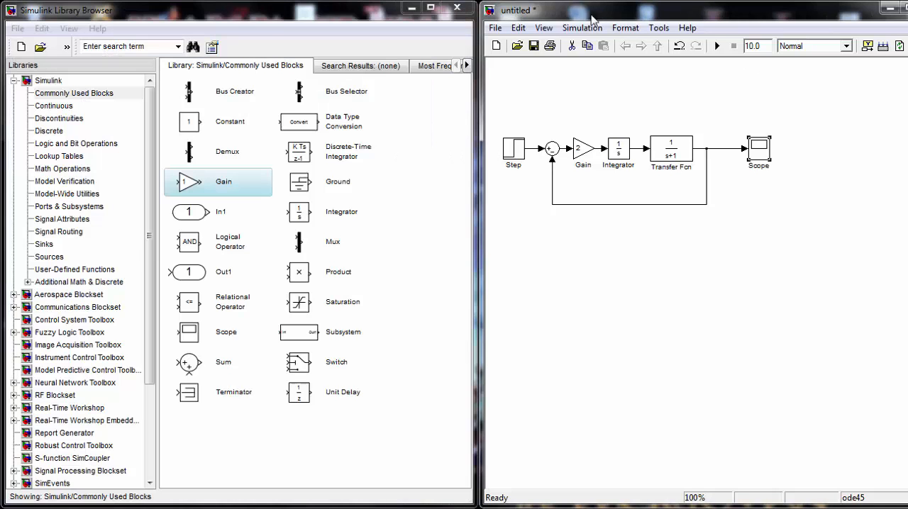
# Set the simulation stop time to 20 and run the model
pyautogui.doubleClick(765, 47)
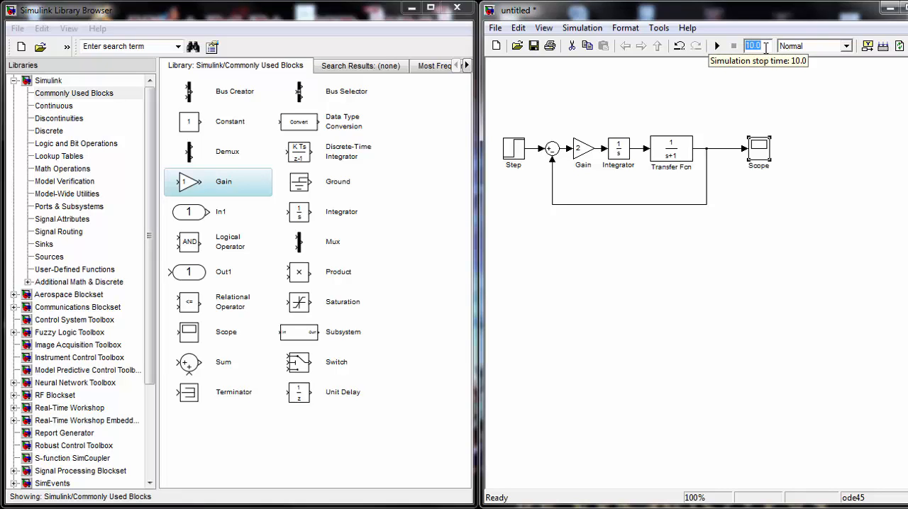
pyautogui.write('20')
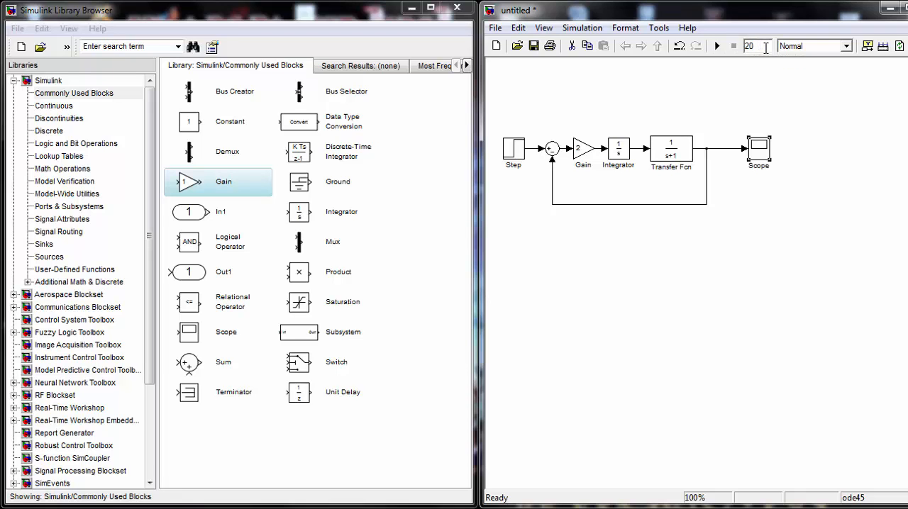
pyautogui.click(720, 49)
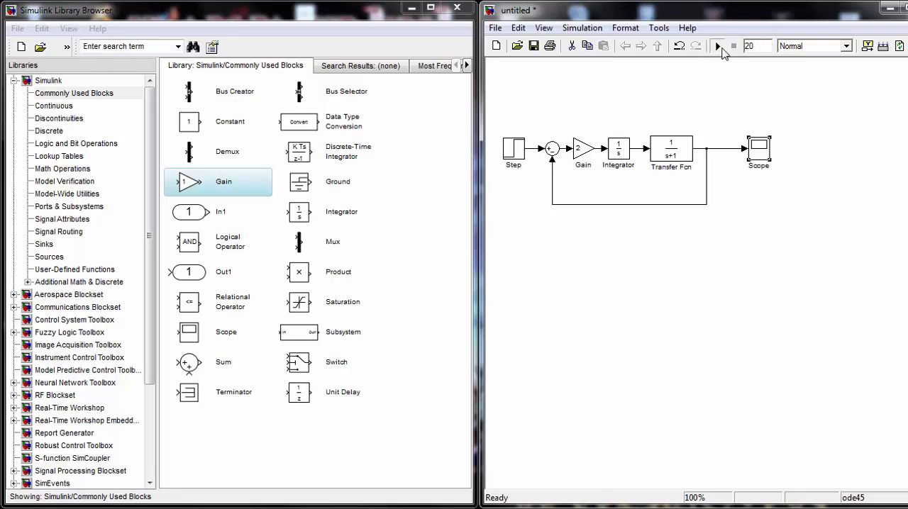
# View the step response in the Scope with the axes autoscaled, closing the Scope when done
pyautogui.doubleClick(757, 148)
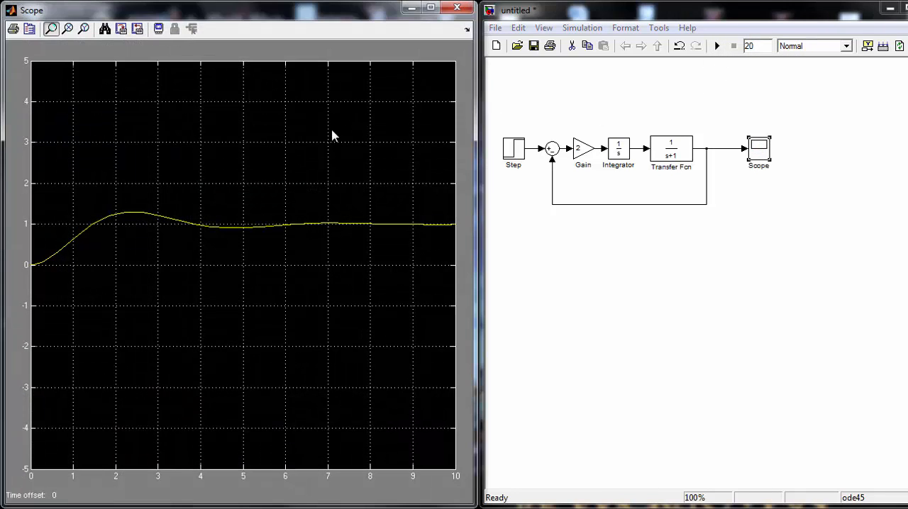
pyautogui.click(104, 28)
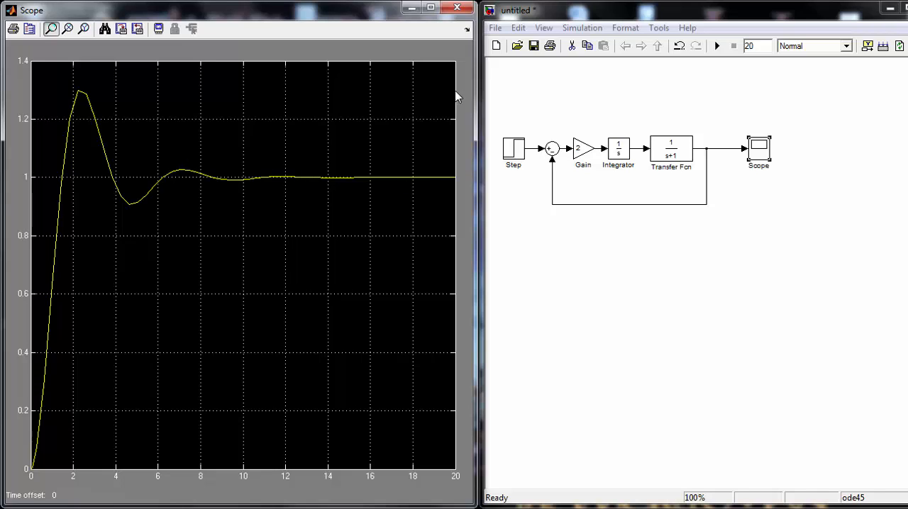
pyautogui.click(457, 8)
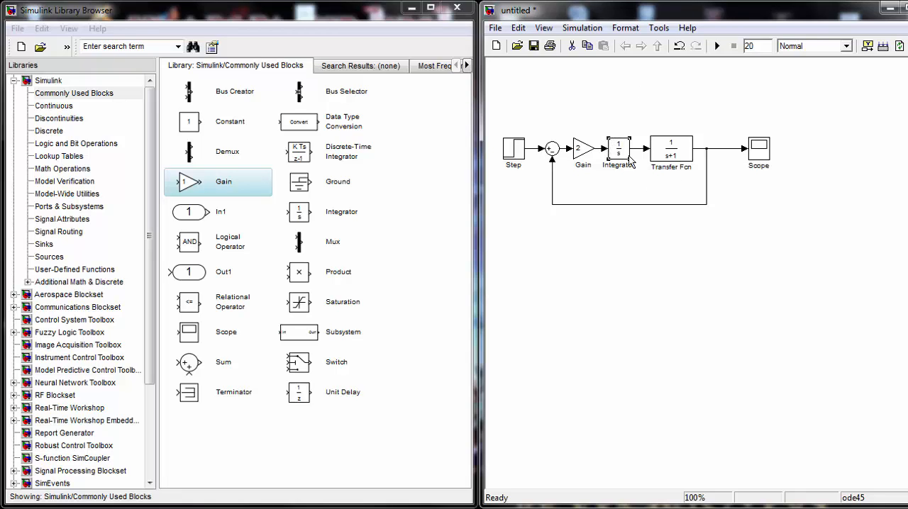
# Cut the Integrator block from between Gain and Transfer Fcn
pyautogui.hotkey('ctrl', 'x')
pyautogui.moveTo(616, 142); pyautogui.dragTo(368, 358)
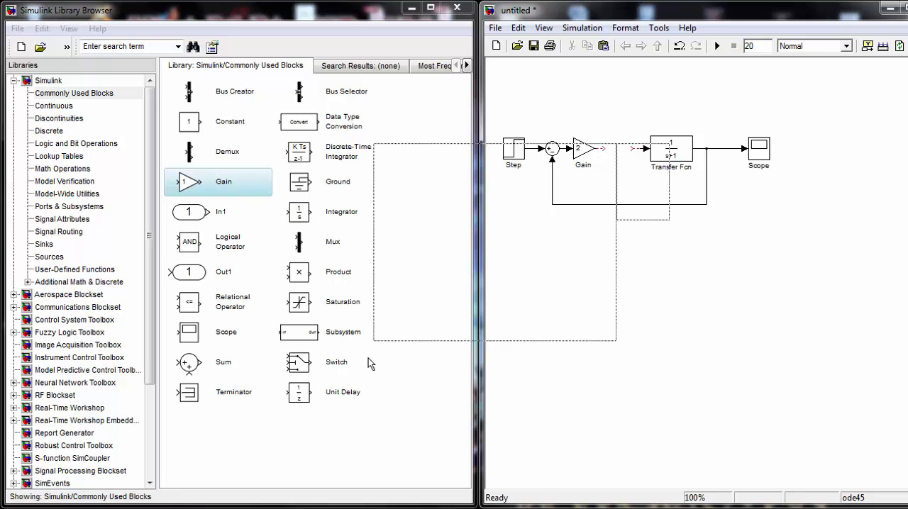
pyautogui.press('Delete')
pyautogui.rightClick(368, 358)
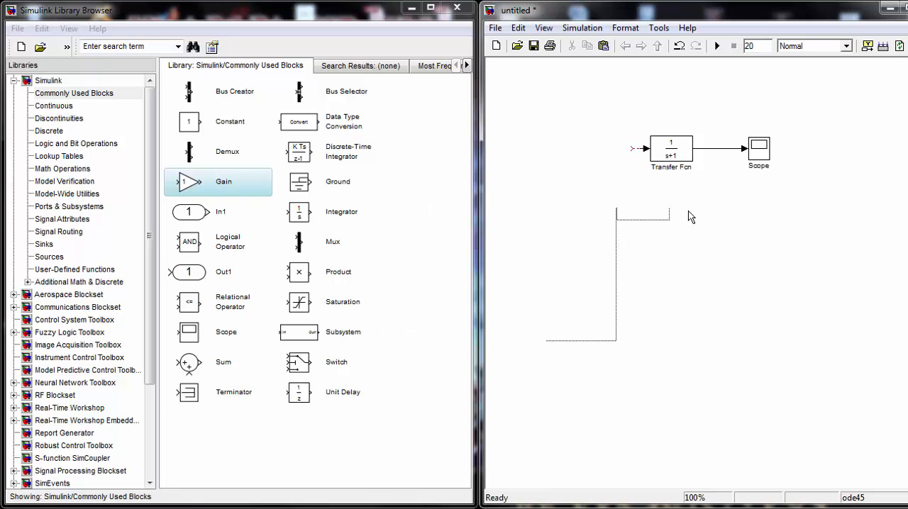
pyautogui.hotkey('ctrl', 'z')
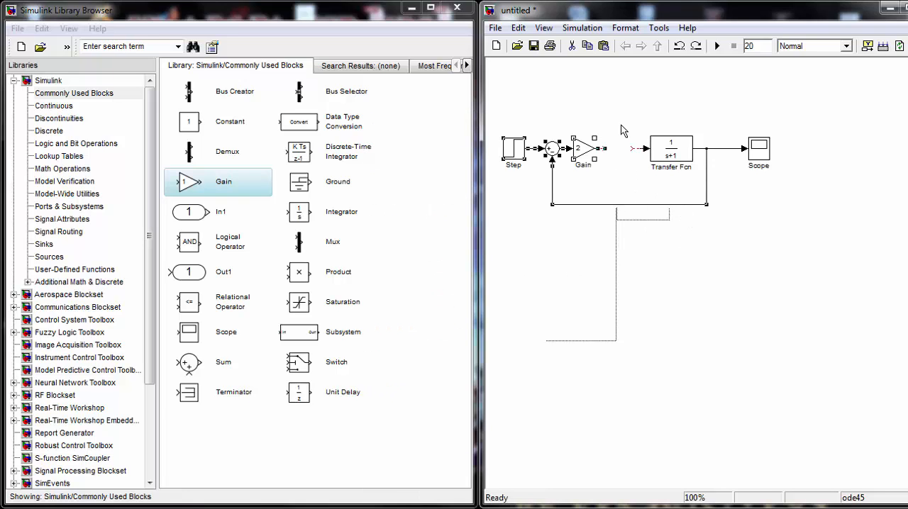
# Delete the leftover signal lines between Gain and Transfer Fcn and connect Gain's output directly to the Transfer Fcn input
pyautogui.click(622, 126)
pyautogui.moveTo(637, 147); pyautogui.dragTo(636, 147)
pyautogui.click(623, 149)
pyautogui.press('Delete')
pyautogui.moveTo(624, 149); pyautogui.dragTo(644, 148)
pyautogui.click(631, 149)
pyautogui.press('Delete')
pyautogui.click(638, 149)
pyautogui.press('Delete')
pyautogui.hotkey('ctrl', 'z')
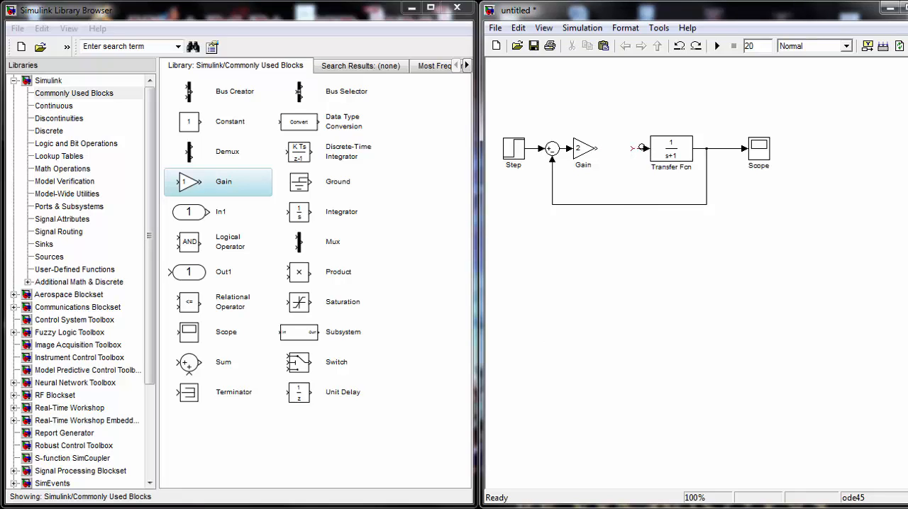
pyautogui.click(637, 148)
pyautogui.press('Delete')
pyautogui.moveTo(597, 148); pyautogui.dragTo(650, 154)
# Run the loop without the integrator and view its autoscaled response in the Scope, closing the Scope when done
pyautogui.click(765, 153)
pyautogui.doubleClick(765, 153)
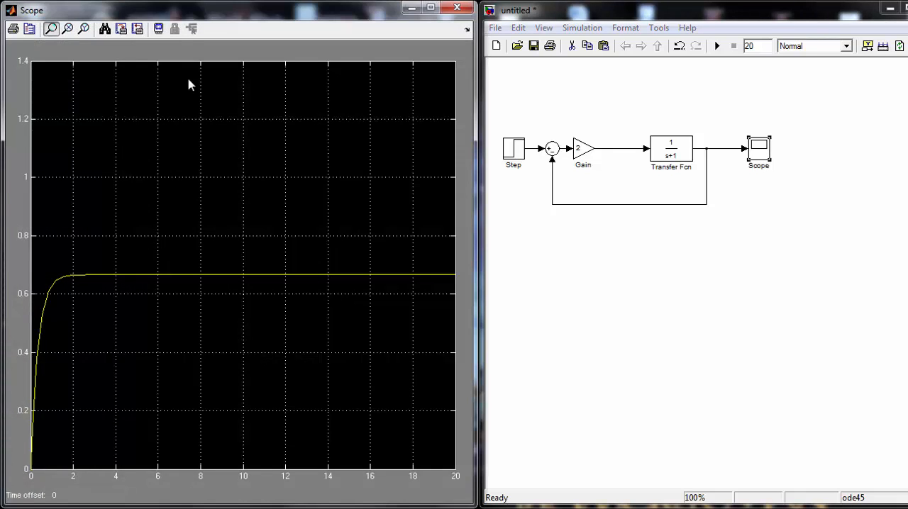
pyautogui.click(104, 29)
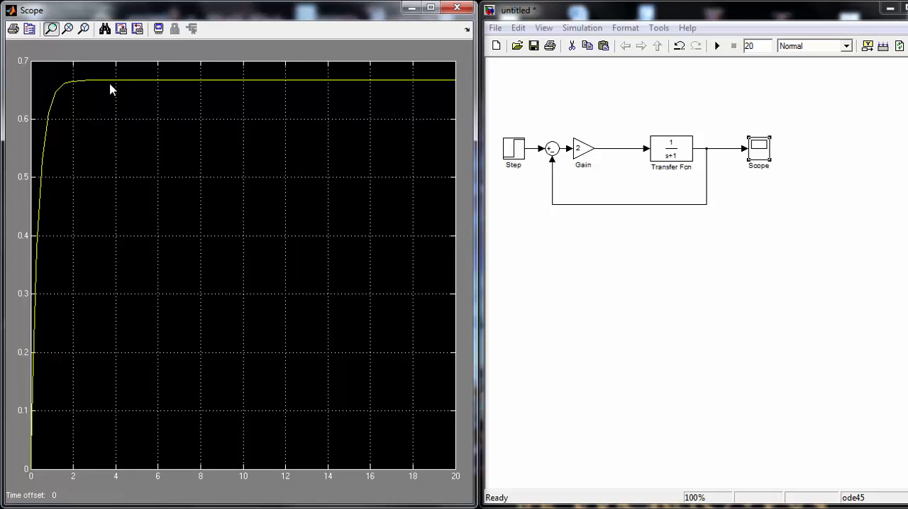
pyautogui.click(458, 8)
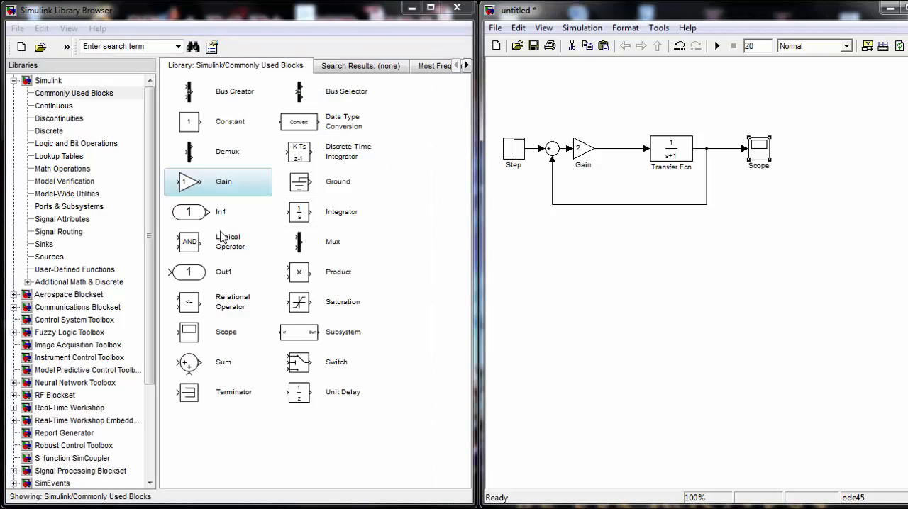
# Insert an Integrator block from the Continuous library into the line between Gain and Transfer Fcn
pyautogui.click(54, 106)
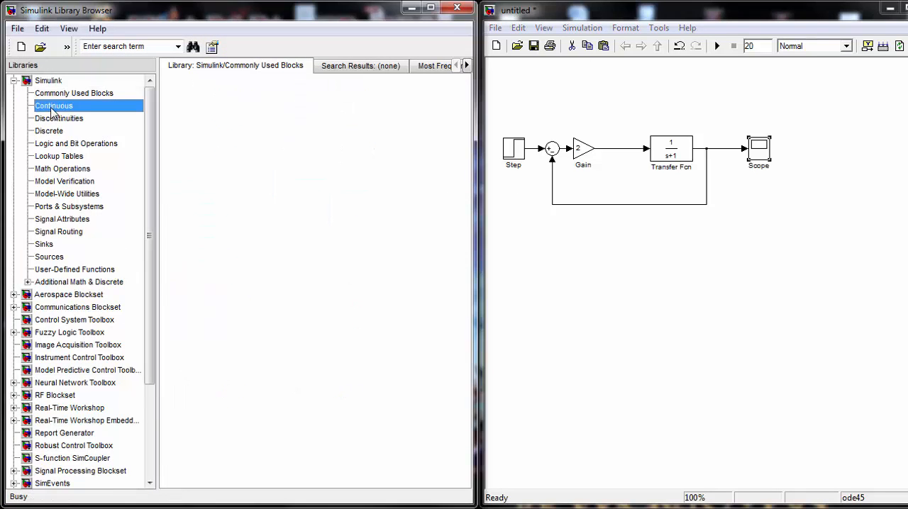
pyautogui.moveTo(298, 96); pyautogui.dragTo(617, 153)
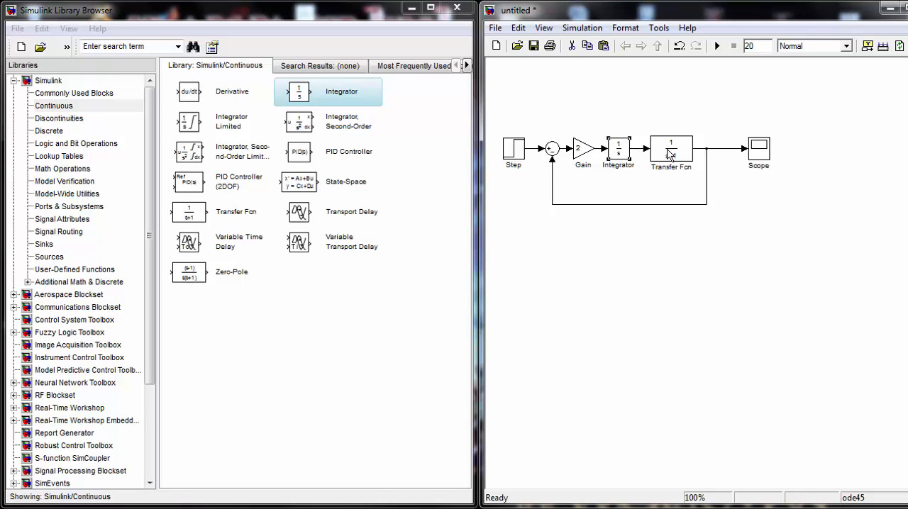
# Shift the Scope, feedback branch and Transfer Fcn away from the Integrator and delete the line between Integrator and Transfer Fcn
pyautogui.moveTo(664, 156); pyautogui.dragTo(671, 156)
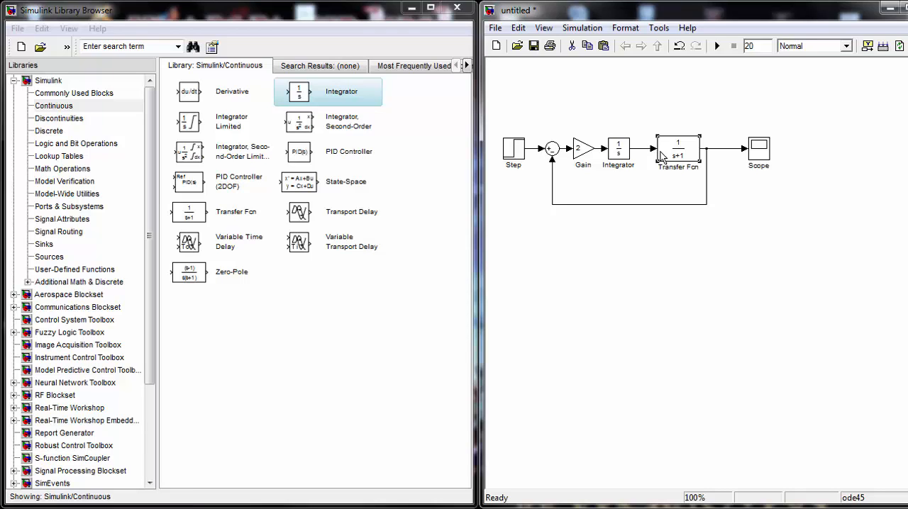
pyautogui.moveTo(766, 148); pyautogui.dragTo(812, 147)
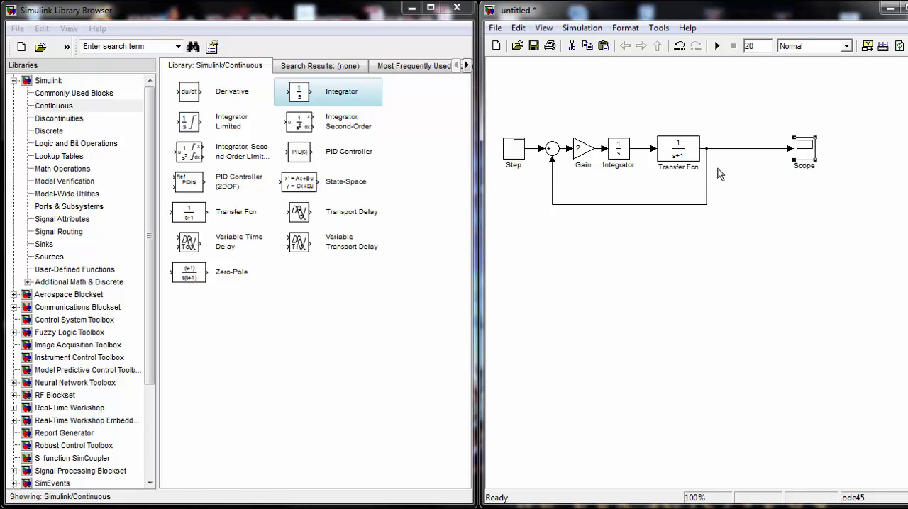
pyautogui.moveTo(706, 169); pyautogui.dragTo(762, 170)
pyautogui.moveTo(671, 156); pyautogui.dragTo(721, 156)
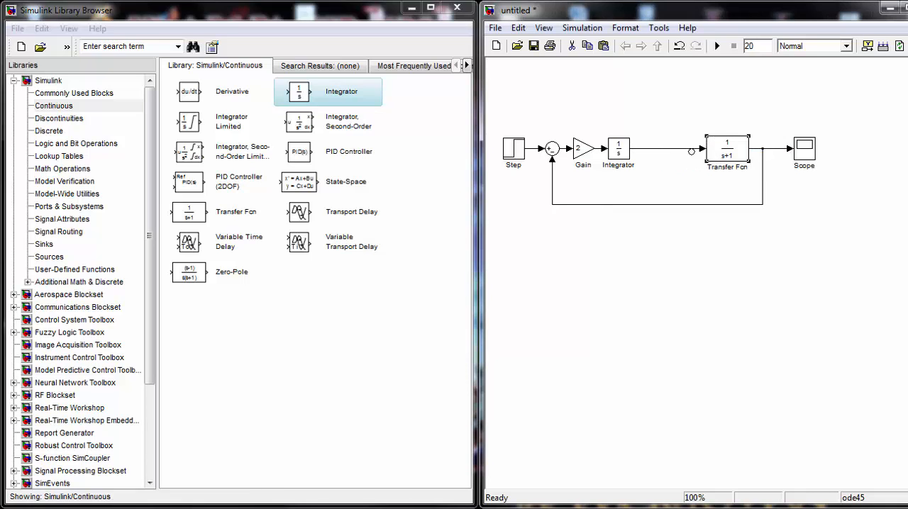
pyautogui.press('Delete')
# Place a Sum block from the Math Operations library between Integrator and Transfer Fcn and wire it to both
pyautogui.click(63, 170)
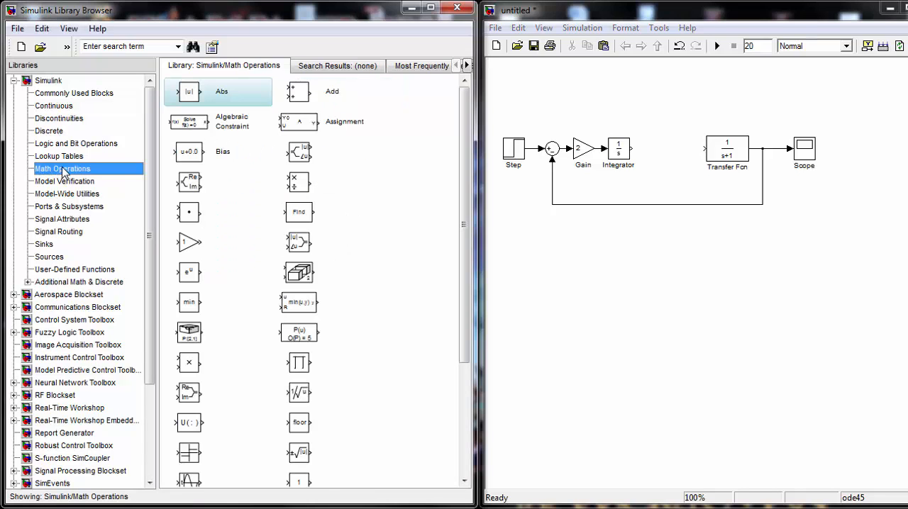
pyautogui.moveTo(462, 319); pyautogui.dragTo(463, 426)
pyautogui.moveTo(297, 388); pyautogui.dragTo(704, 148)
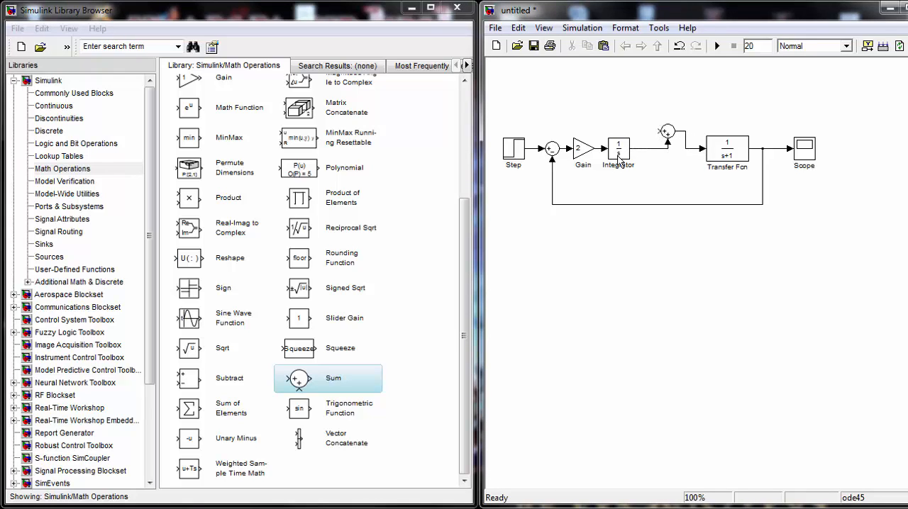
# Add a second Step block from the Sources library above the loop and connect it to the new Sum block's free input
pyautogui.click(61, 107)
pyautogui.click(48, 256)
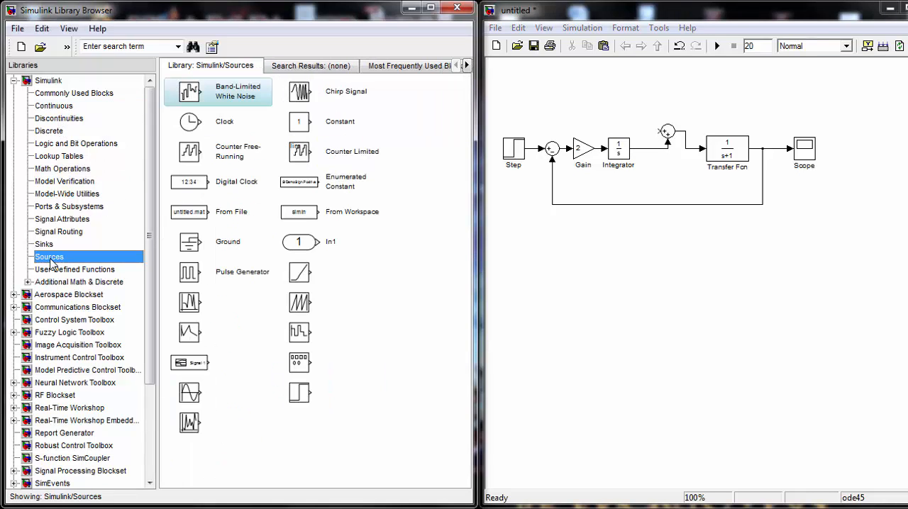
pyautogui.moveTo(301, 395); pyautogui.dragTo(664, 132)
# Set the Step1 block's step time to 2
pyautogui.doubleClick(604, 85)
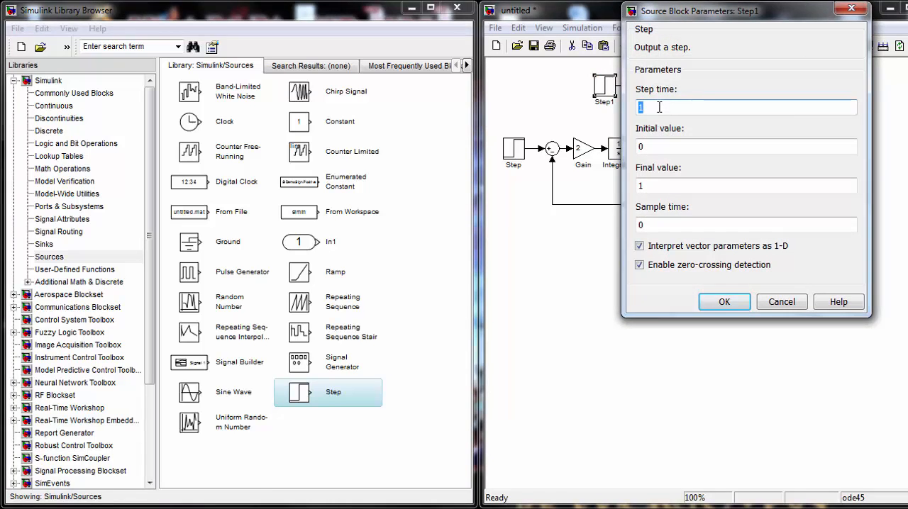
pyautogui.press('BackSpace')
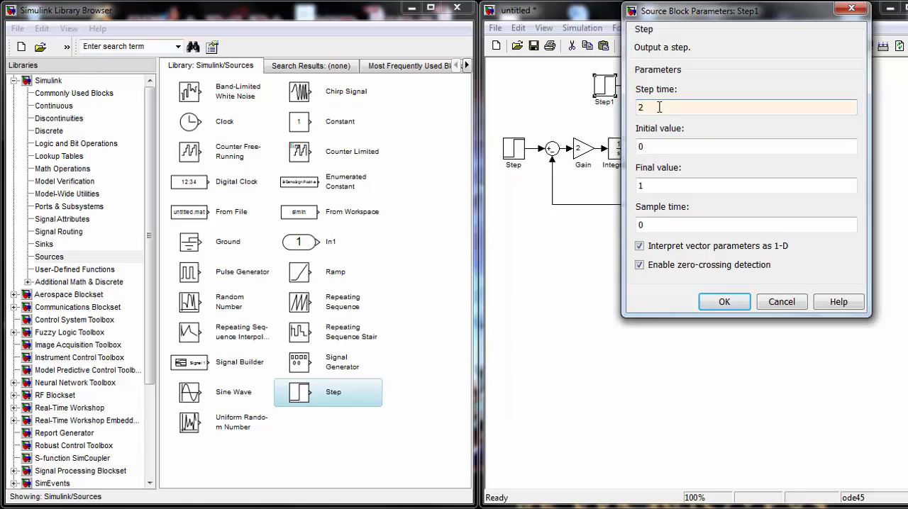
pyautogui.write('2')
pyautogui.click(716, 301)
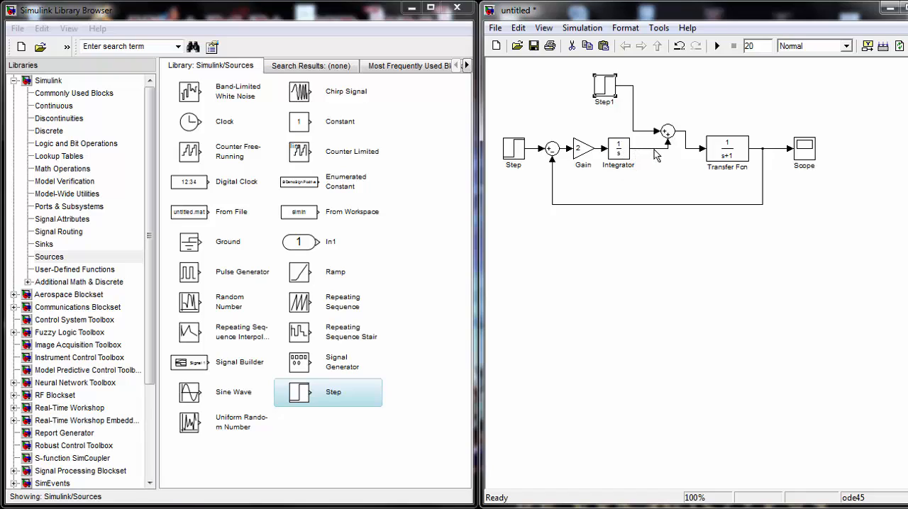
# Run the simulation and view the autoscaled response to the Step1 disturbance in the Scope, closing the Scope when done
pyautogui.moveTo(670, 145); pyautogui.dragTo(658, 130)
pyautogui.doubleClick(748, 45)
pyautogui.click(726, 86)
pyautogui.click(716, 46)
pyautogui.doubleClick(804, 149)
pyautogui.click(106, 30)
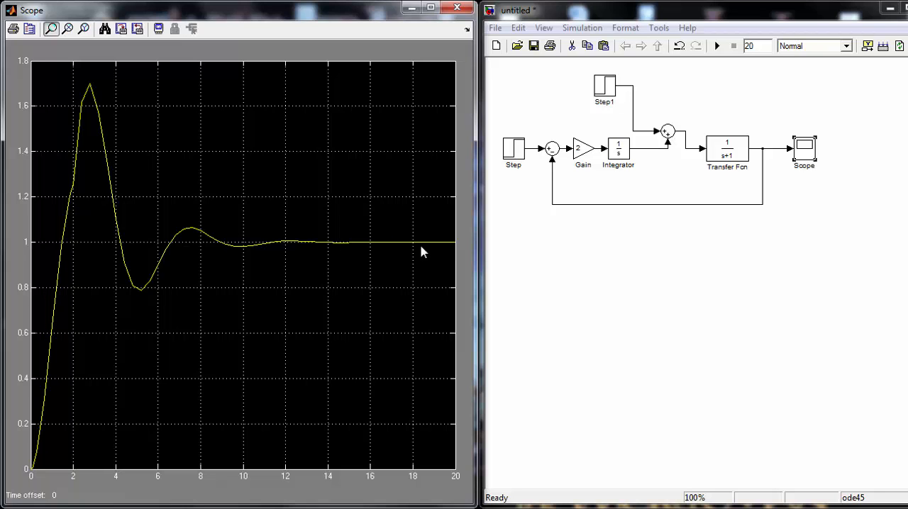
pyautogui.click(457, 7)
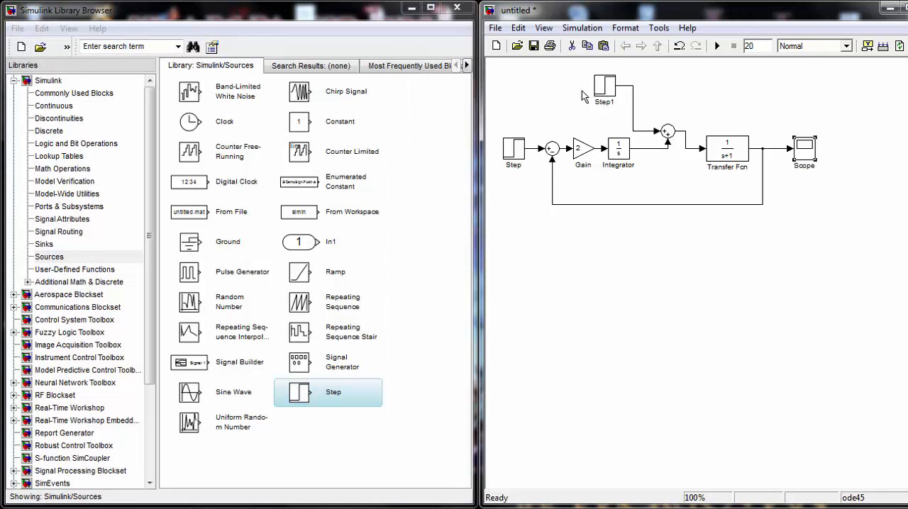
# Set the Step1 block's final value to 3, with its step time at 2
pyautogui.doubleClick(604, 86)
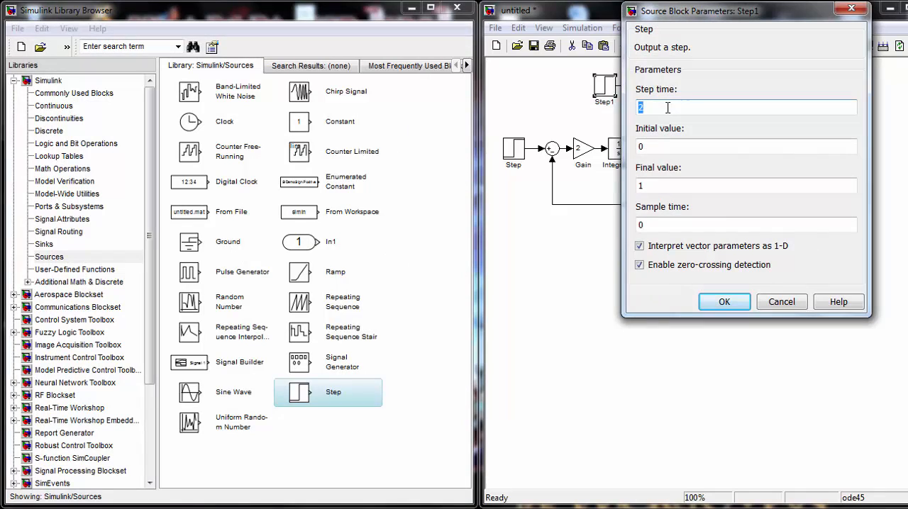
pyautogui.press('BackSpace')
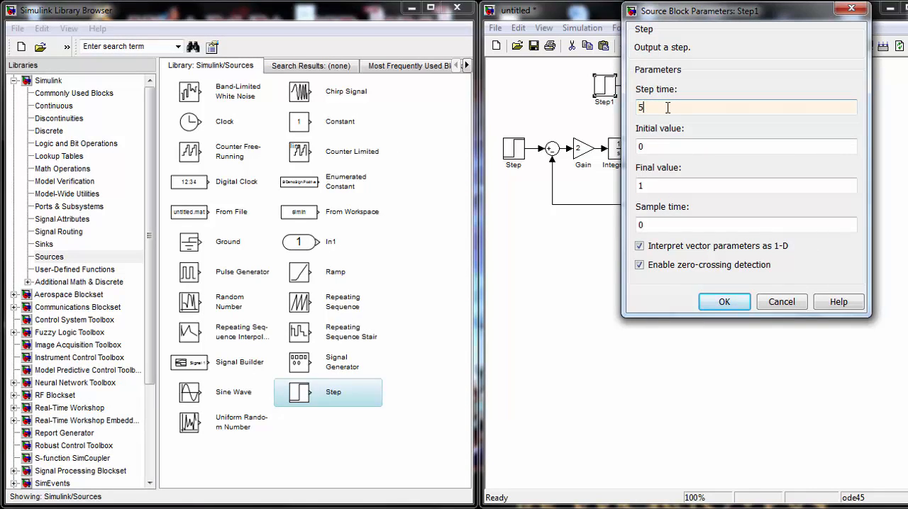
pyautogui.write('2')
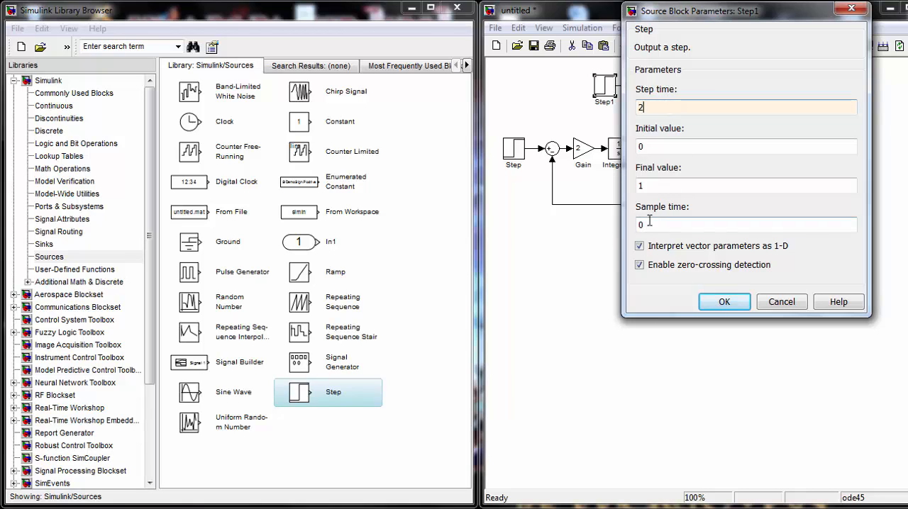
pyautogui.click(658, 184)
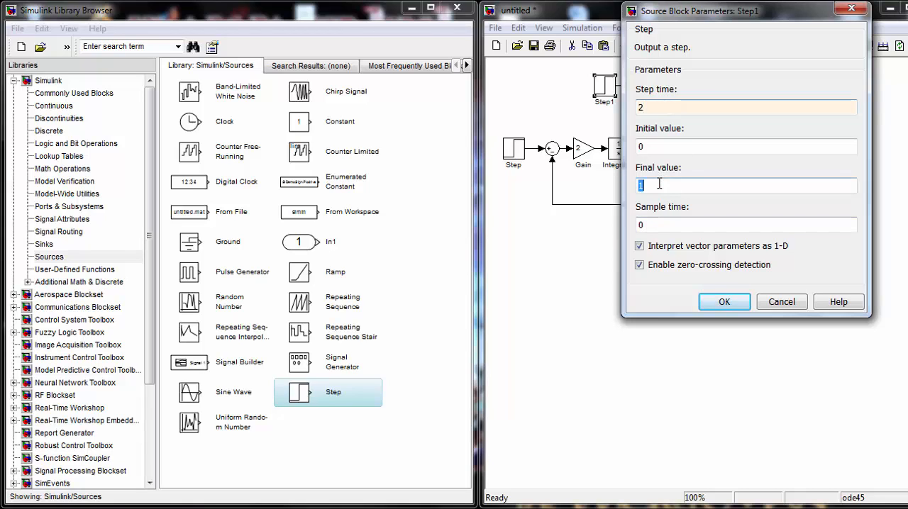
pyautogui.write('3')
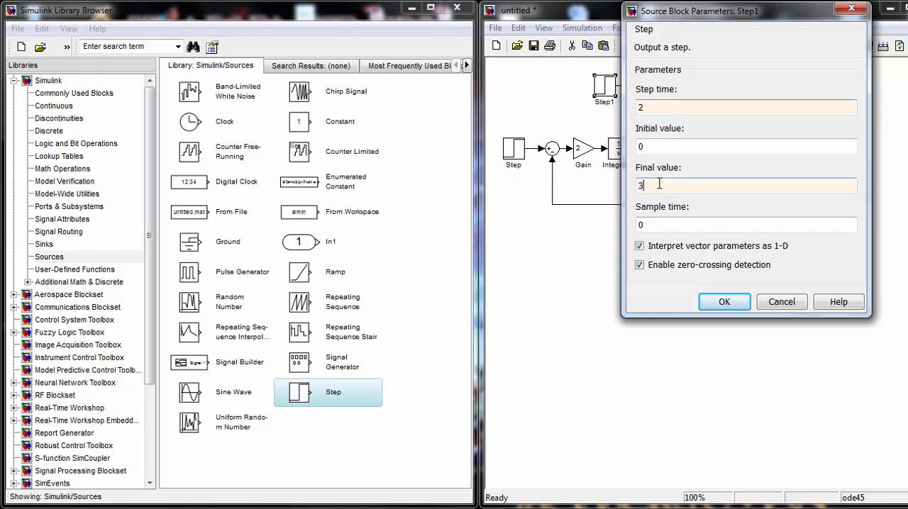
pyautogui.click(714, 303)
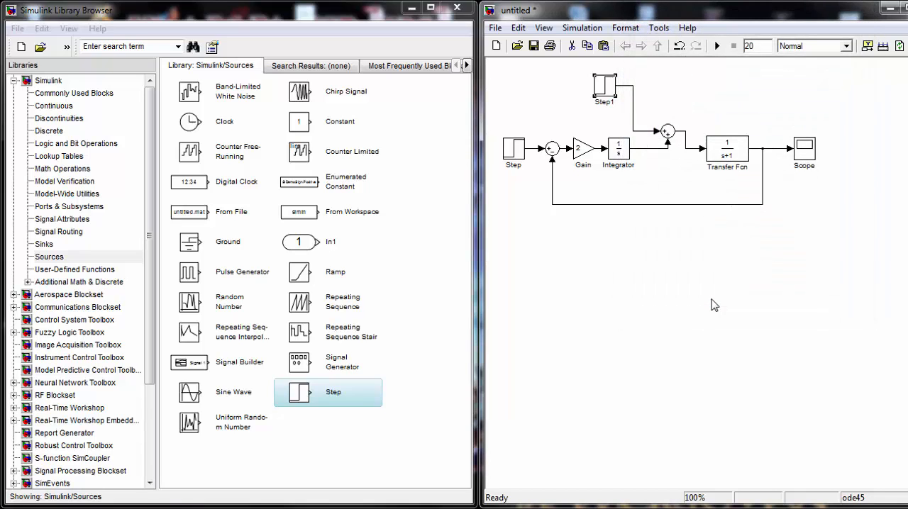
# Rerun the simulation with the larger disturbance and open the Scope to view the response
pyautogui.click(716, 46)
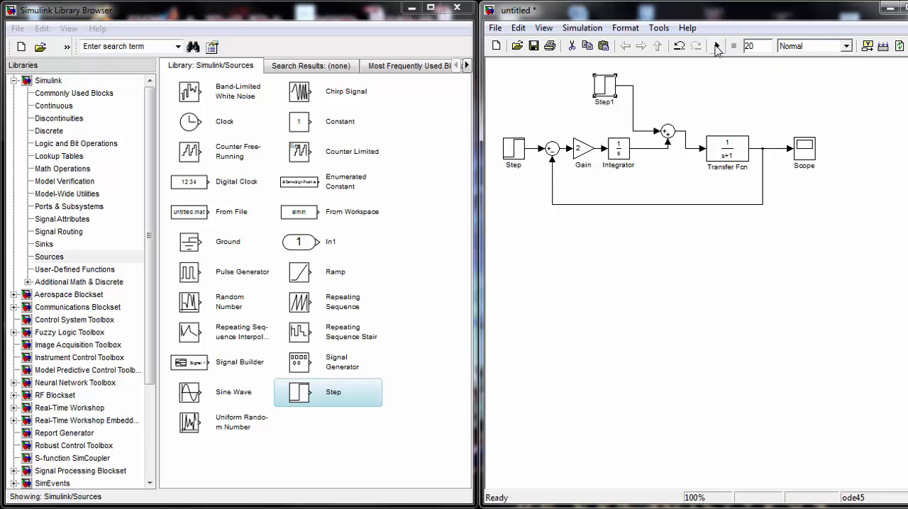
pyautogui.click(806, 149)
pyautogui.doubleClick(805, 149)
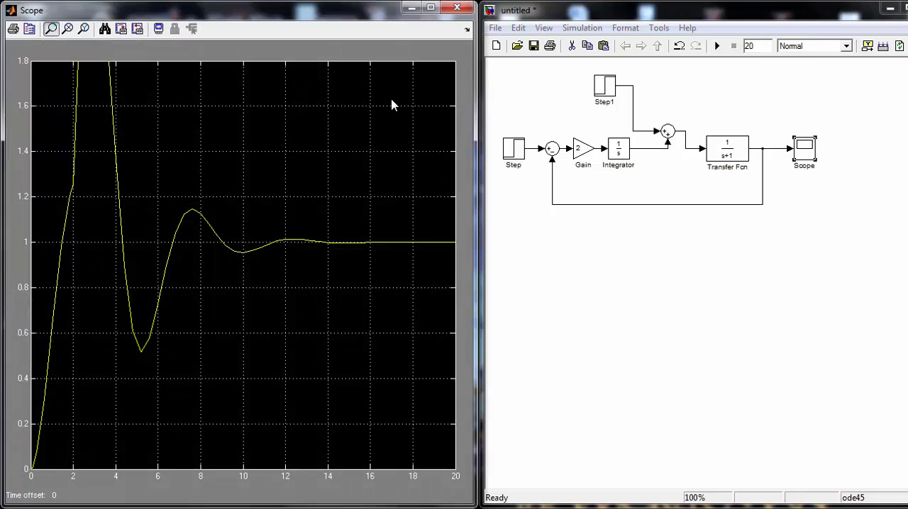
# Autoscale the Scope plot to view the full disturbance response, dismiss the Windows color scheme prompt, and close the Scope
pyautogui.click(106, 32)
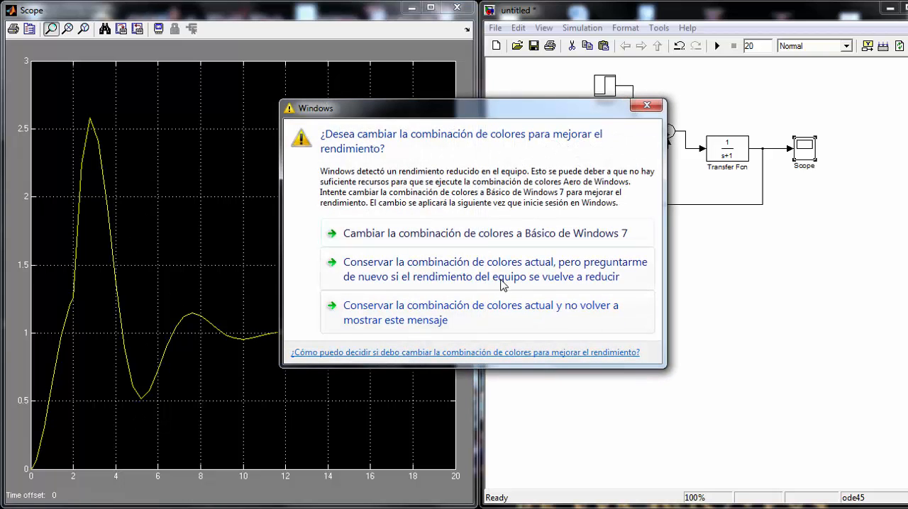
pyautogui.click(643, 107)
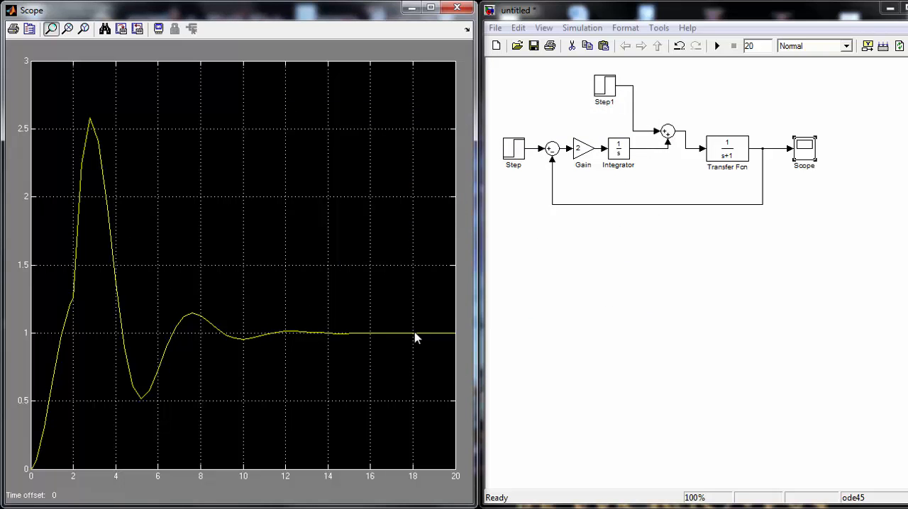
pyautogui.click(457, 8)
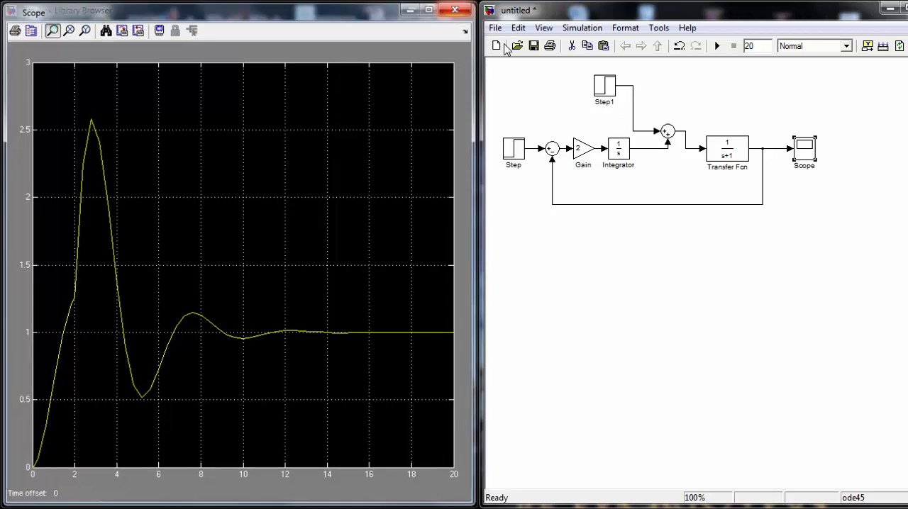
# Move the Integrator block closer to the second summing junction to make room after the Gain block
pyautogui.click(626, 156)
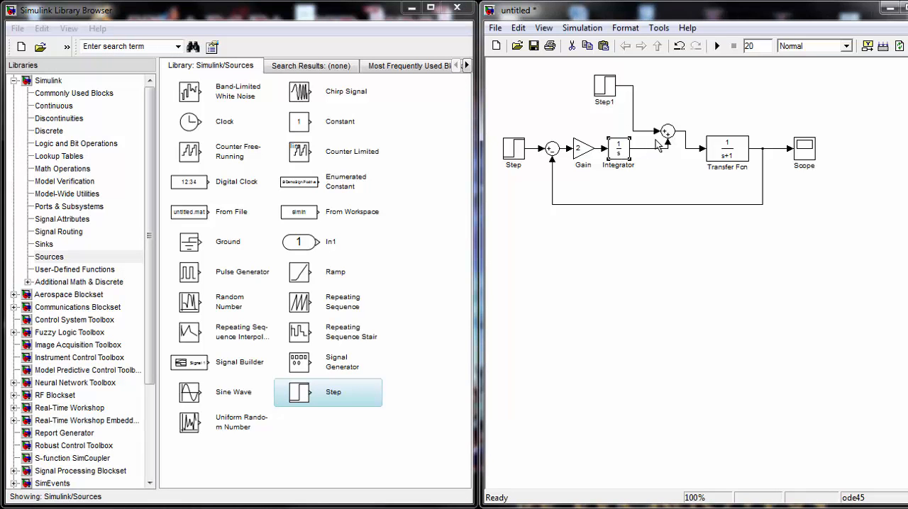
pyautogui.click(676, 162)
pyautogui.click(617, 150)
pyautogui.moveTo(622, 151); pyautogui.dragTo(650, 152)
# Delete the Sum block after the Integrator and connect the Integrator output directly to the Transfer Fcn line
pyautogui.click(668, 132)
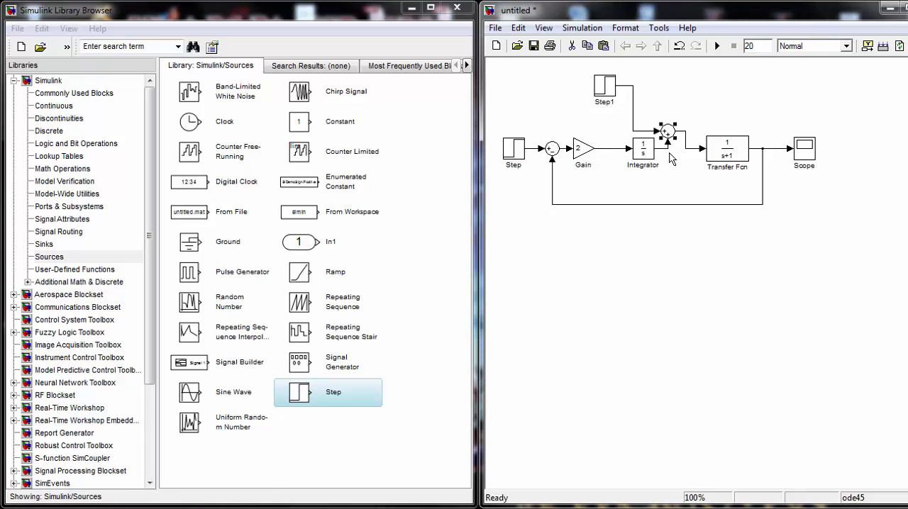
pyautogui.press('Delete')
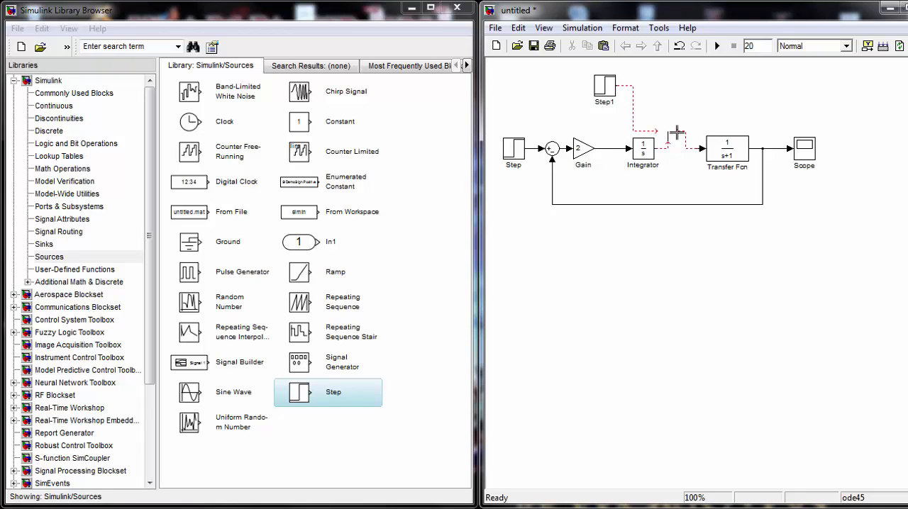
pyautogui.moveTo(676, 133); pyautogui.dragTo(667, 145)
# Delete the line between Gain and Integrator and insert a Math Operations Sum block there, fed by the Gain output
pyautogui.click(603, 148)
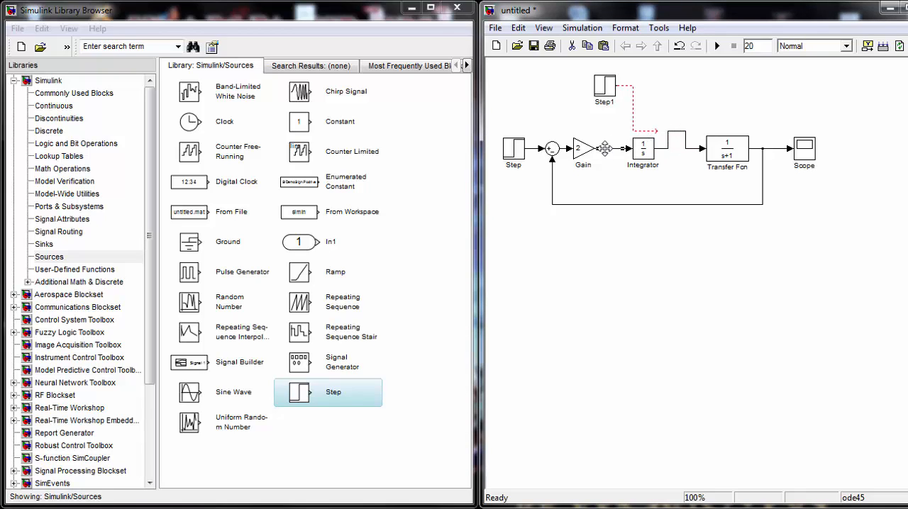
pyautogui.press('Delete')
pyautogui.click(56, 171)
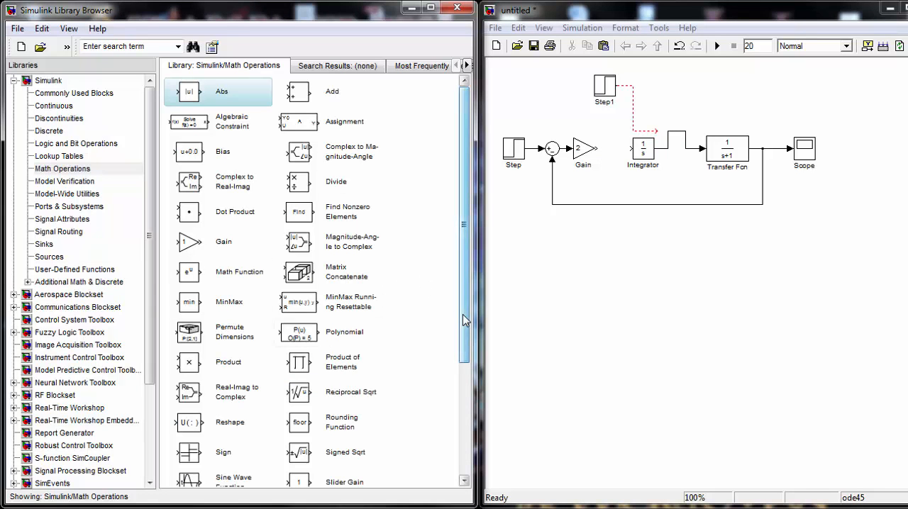
pyautogui.scroll(-5, 464, 319)
pyautogui.moveTo(297, 388); pyautogui.dragTo(611, 141)
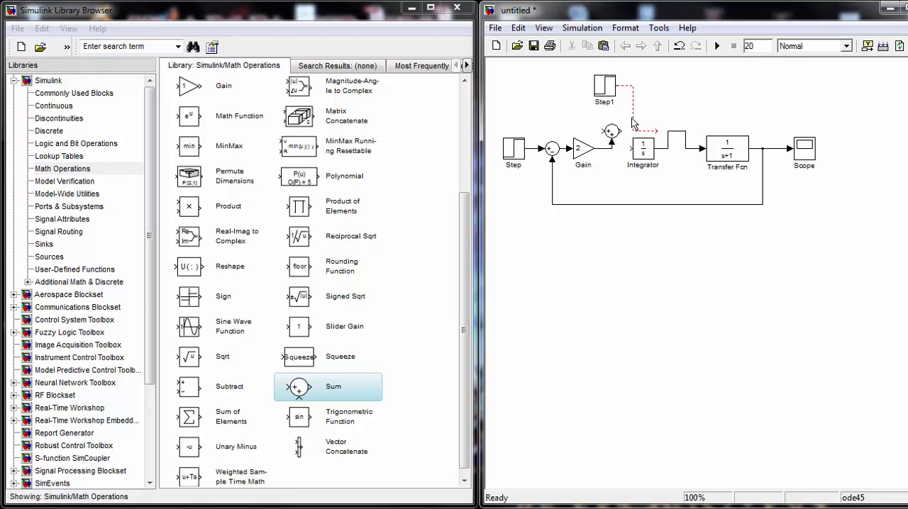
# Replace the dangling Step1 line with a connection to the new Sum block's free input, and wire the Sum output to the Integrator
pyautogui.click(632, 122)
pyautogui.press('Delete')
pyautogui.moveTo(602, 131); pyautogui.dragTo(618, 85)
pyautogui.moveTo(624, 131); pyautogui.dragTo(630, 149)
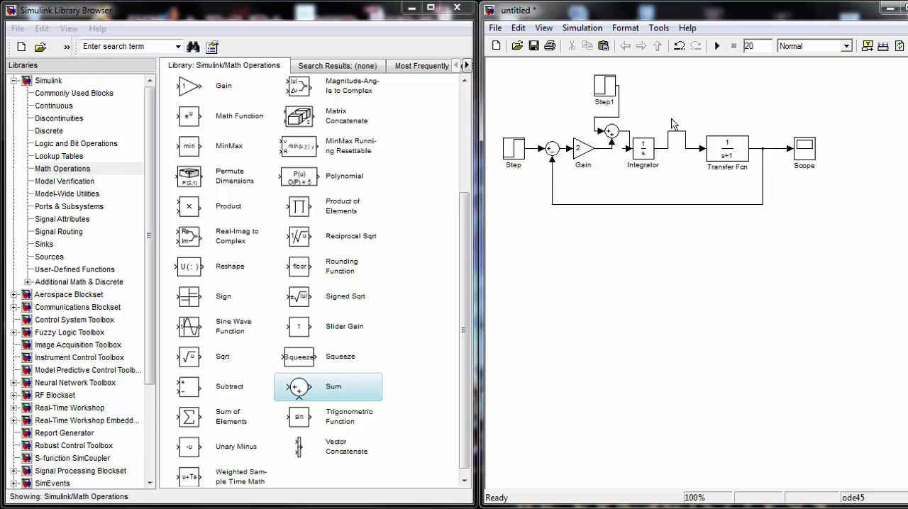
# Run the simulation and view the response to the disturbance entering before the Integrator in the Scope, dismissing the Windows color scheme prompt
pyautogui.click(716, 49)
pyautogui.doubleClick(807, 151)
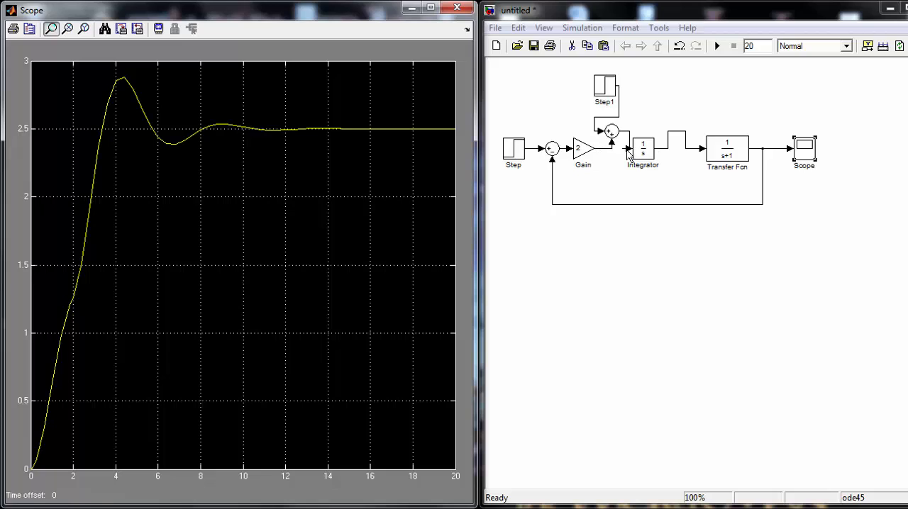
pyautogui.click(587, 145)
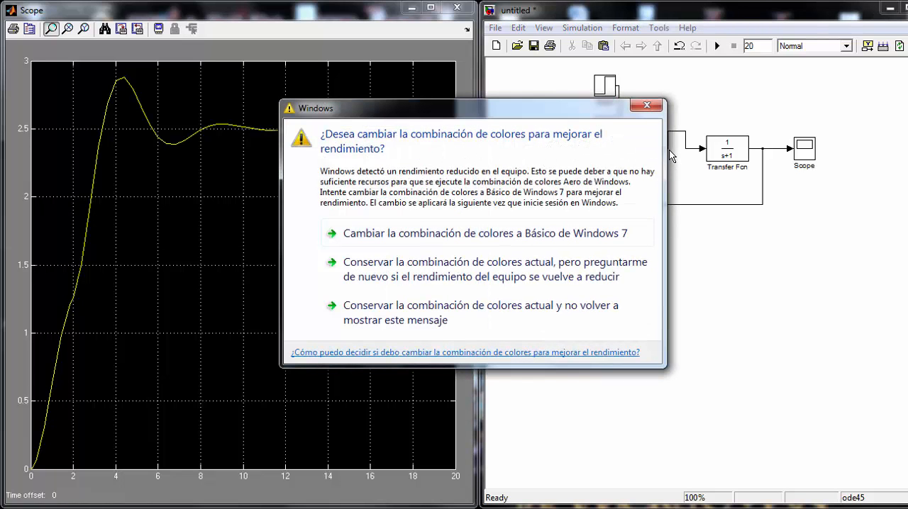
pyautogui.click(647, 107)
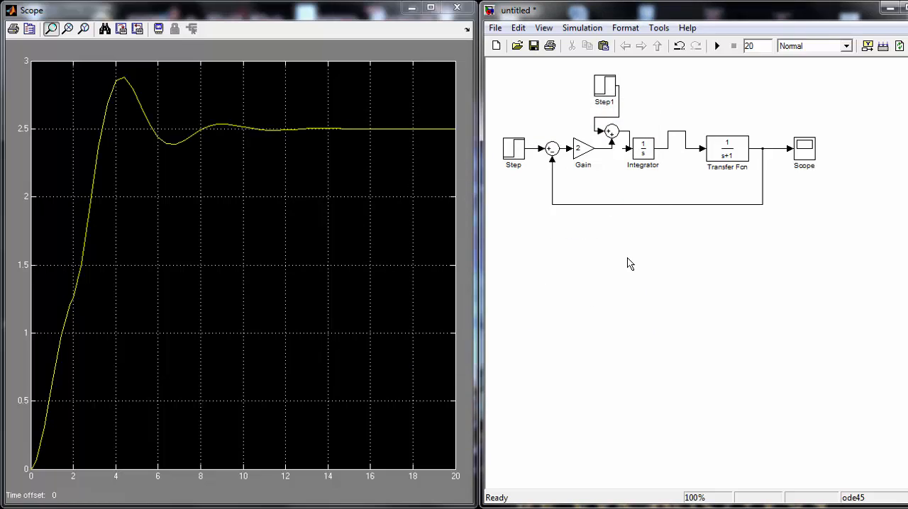